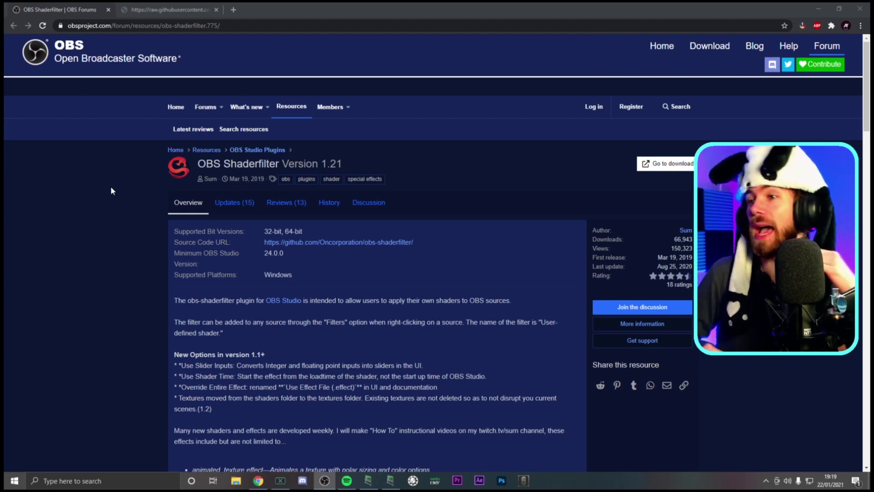
- Download the OBS Shaderfilter plugin zip and go to the Downloads folder
left_click(685, 167)
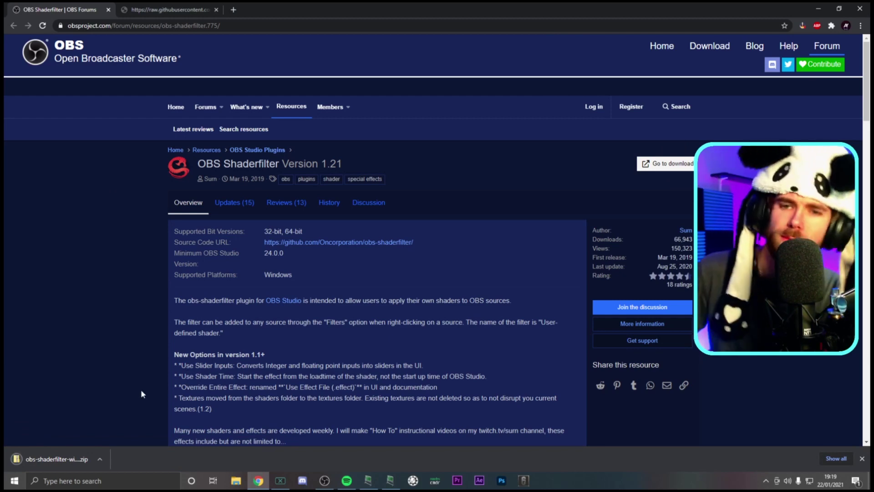
left_click(72, 459)
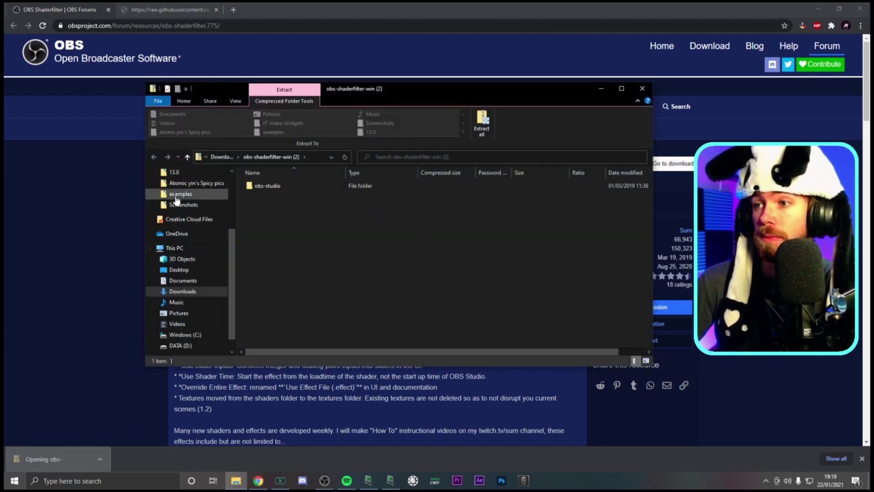
left_click(194, 292)
- Extract obs-shaderfilter-win (2) zip to the suggested folder, replacing same-named files
left_click(280, 208)
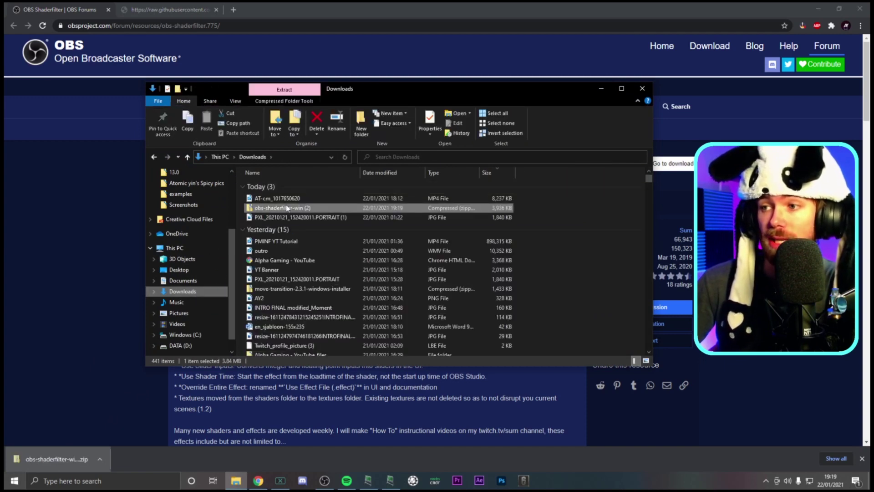
right_click(280, 211)
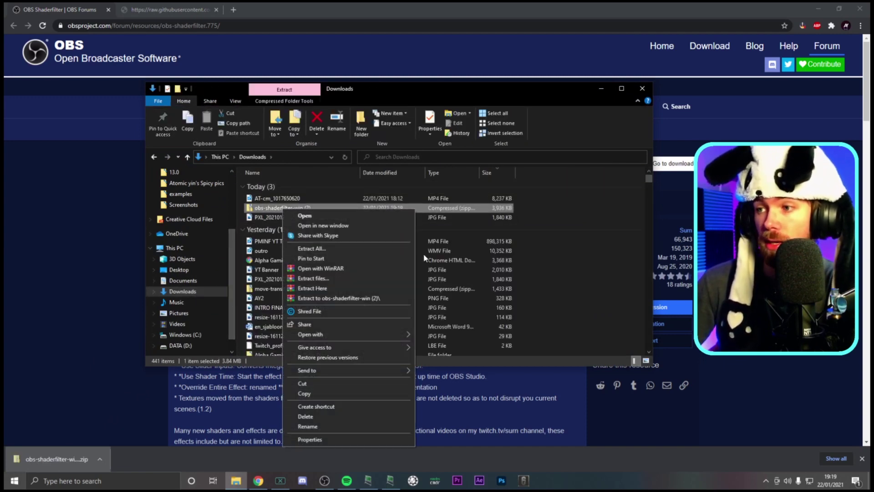
left_click(314, 249)
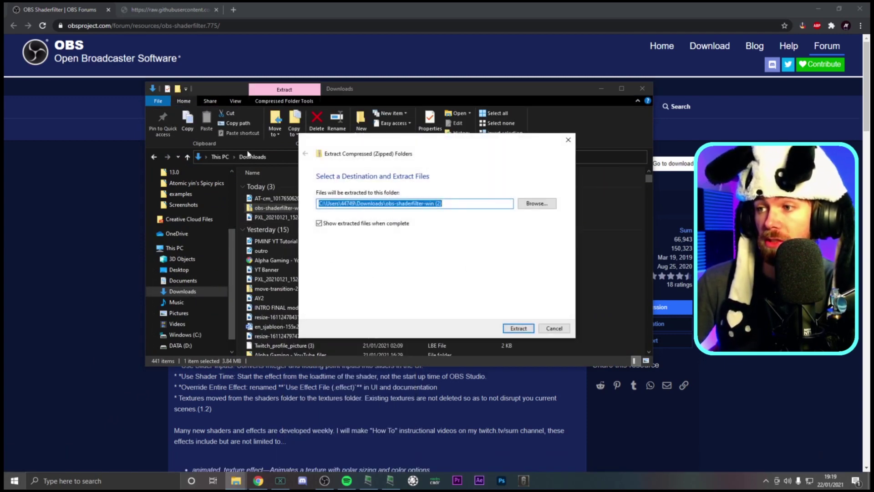
left_click(519, 329)
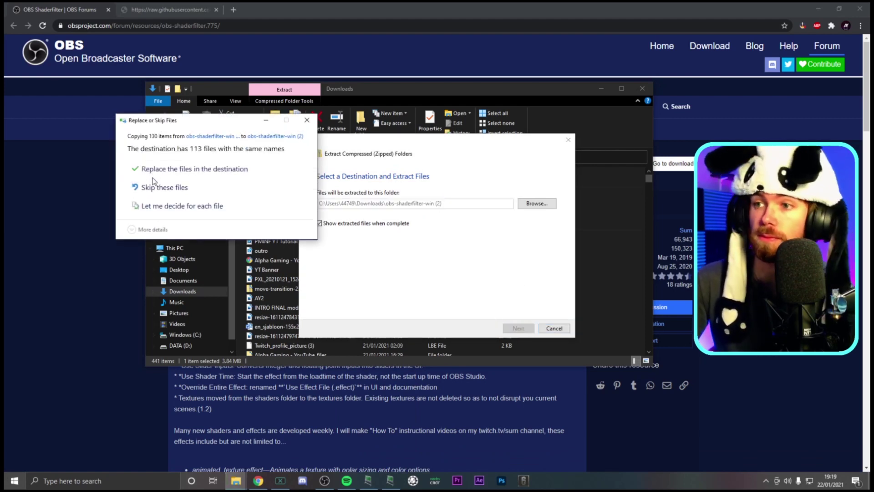
left_click(166, 168)
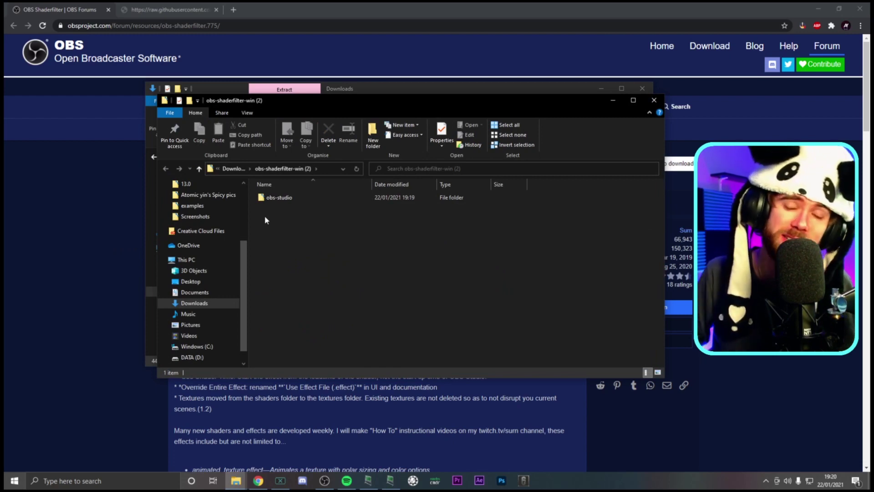
- Open the extracted obs-studio folder and select its data and obs-plugins folders
left_click(283, 202)
double_click(284, 202)
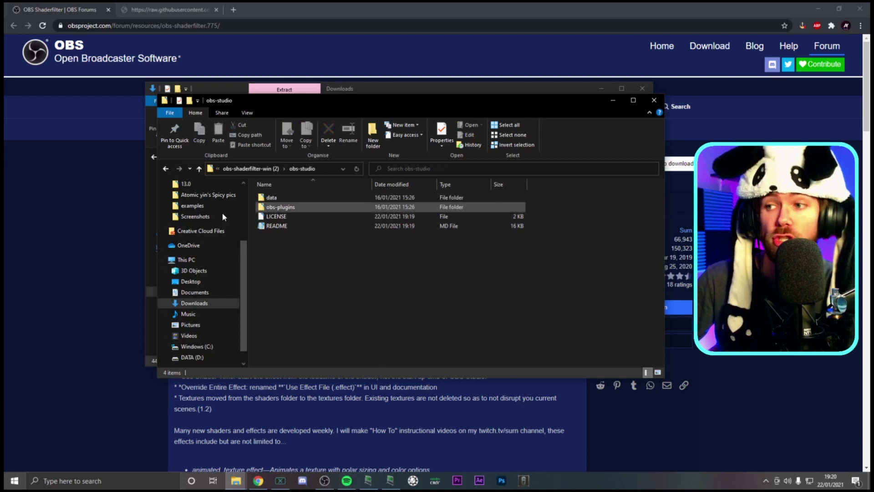
left_click(280, 208)
left_click(280, 207, "ctrl")
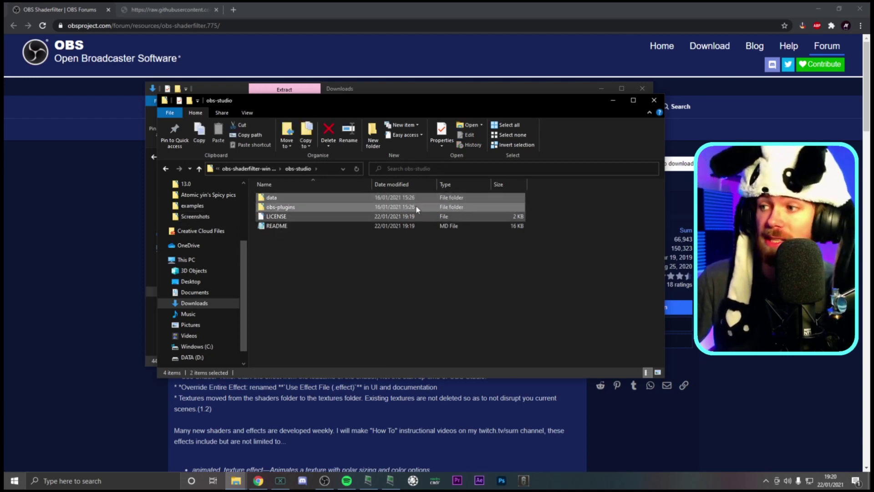
left_click(292, 254)
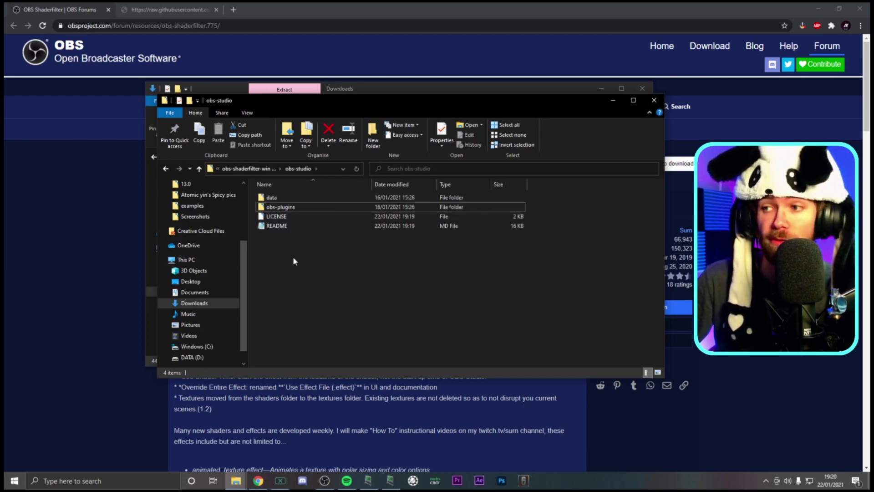
left_click(284, 197)
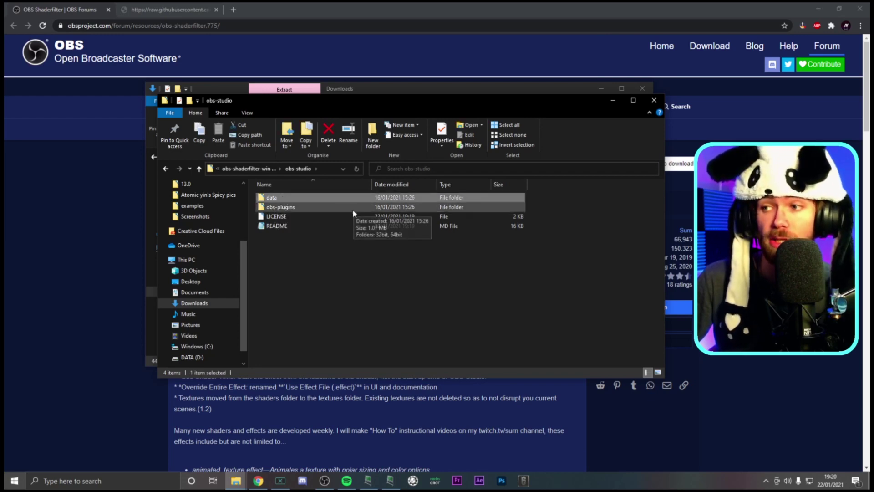
left_click(288, 208, "ctrl")
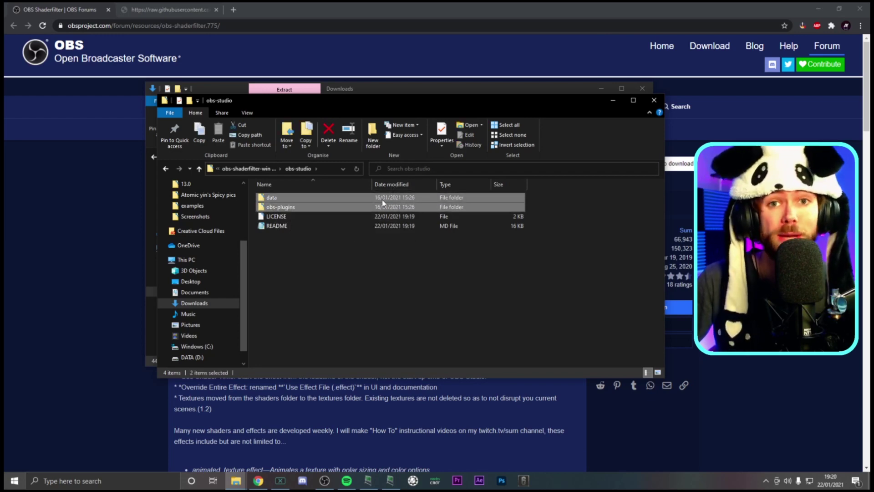
- Copy the data and obs-plugins folders and go to the Windows (C:) drive
right_click(311, 202)
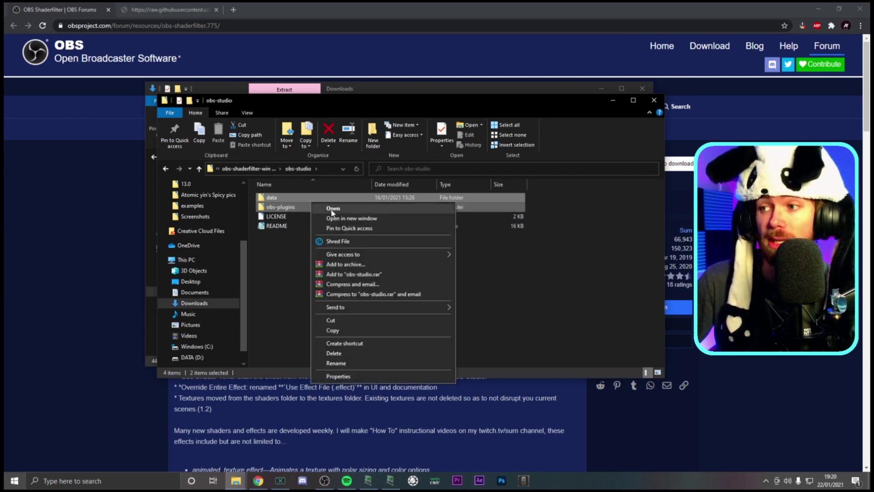
left_click(333, 330)
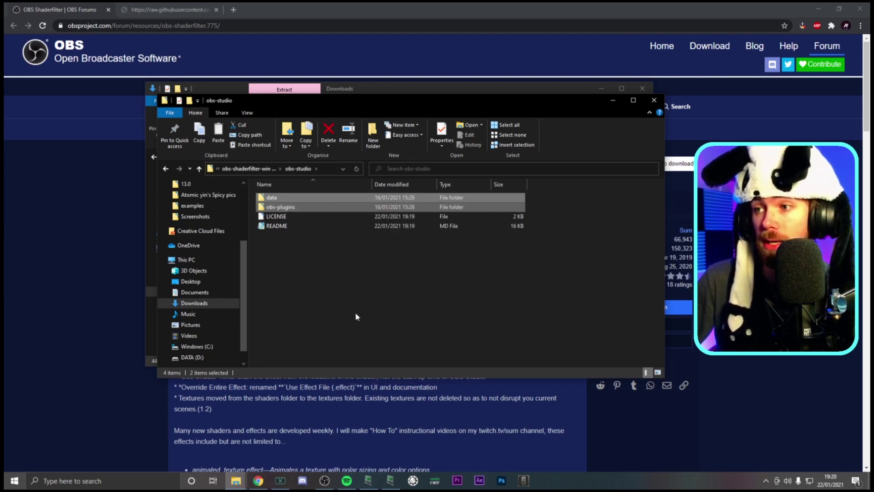
scroll(195, 292, "down", 1)
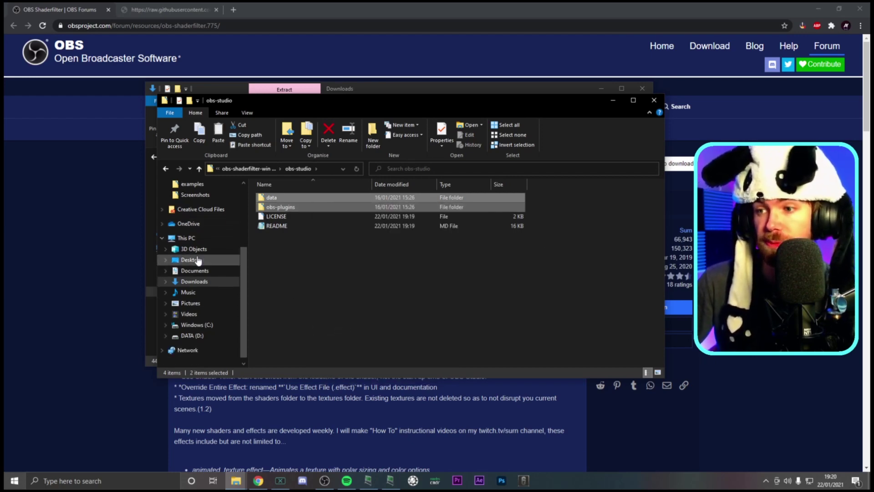
left_click(207, 325)
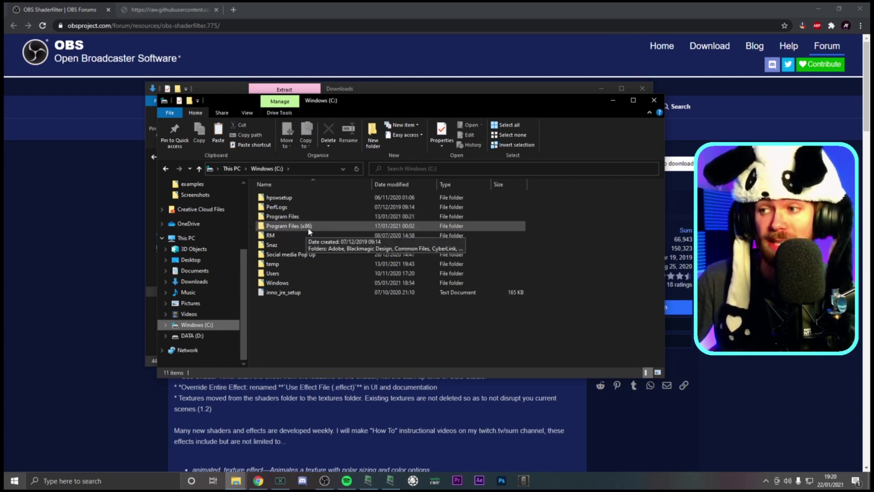
- Open the obs-studio install folder inside Program Files
left_click(291, 218)
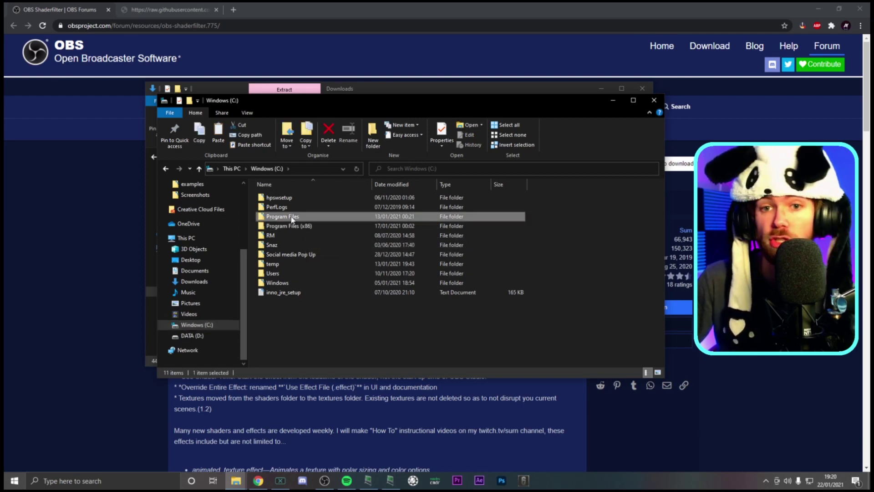
double_click(291, 217)
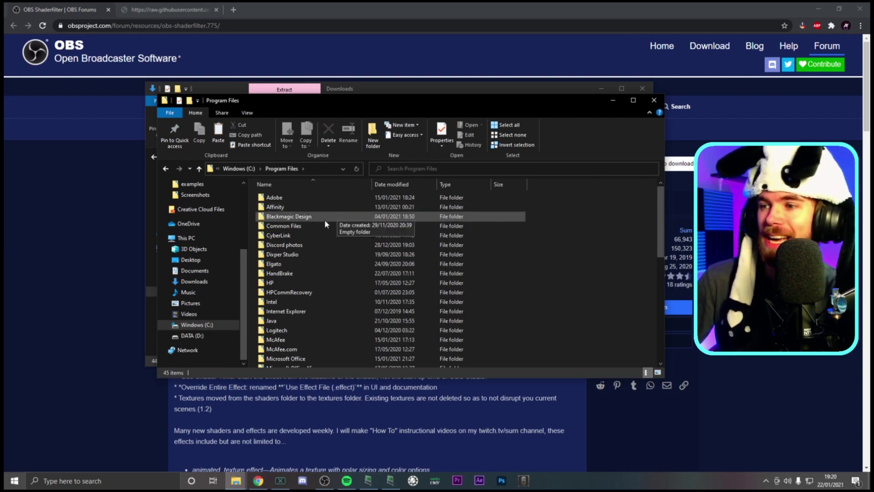
scroll(293, 238, "down", 3)
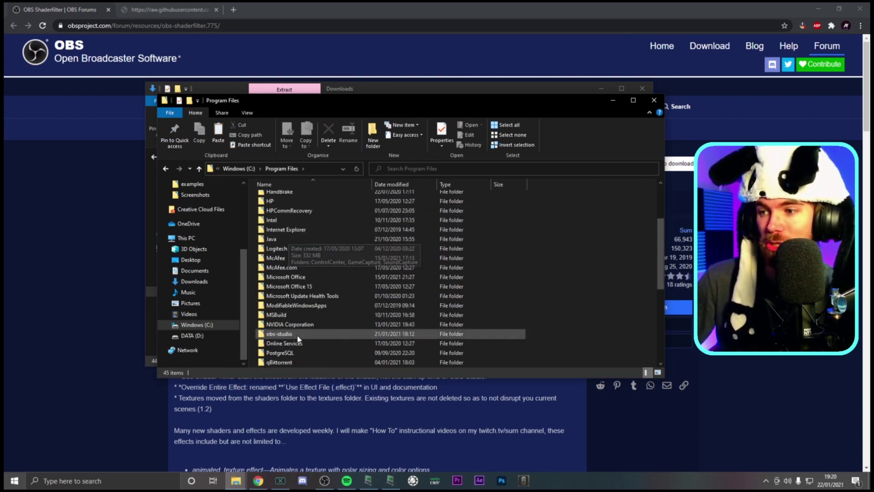
double_click(280, 335)
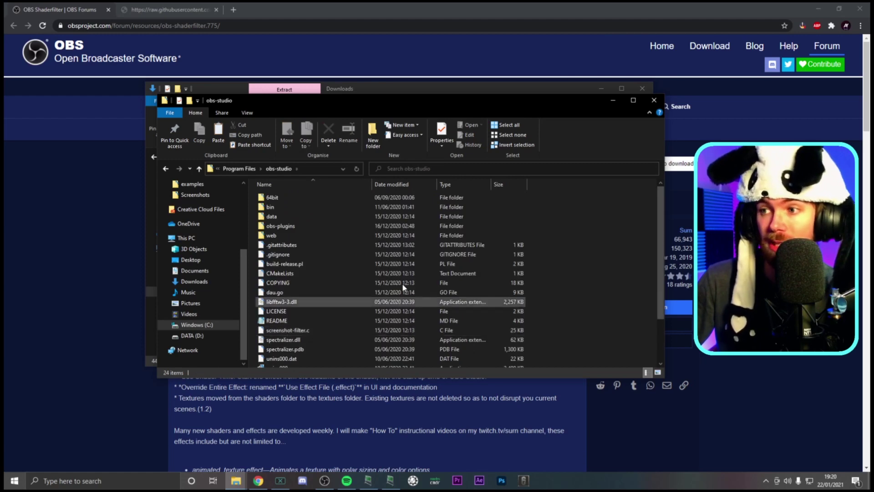
scroll(277, 263, "down", 2)
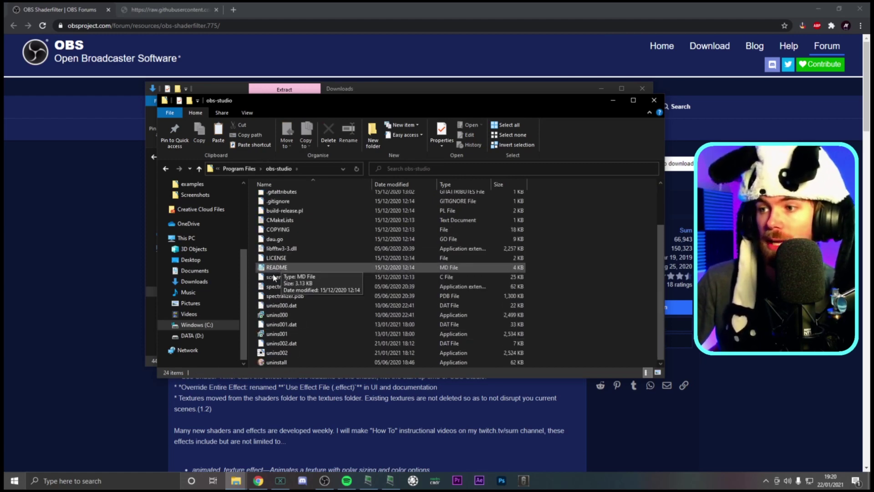
scroll(282, 263, "up", 2)
scroll(299, 262, "down", 3)
- Paste the plugin folders there, replacing existing files, and close both Explorer windows
right_click(550, 313)
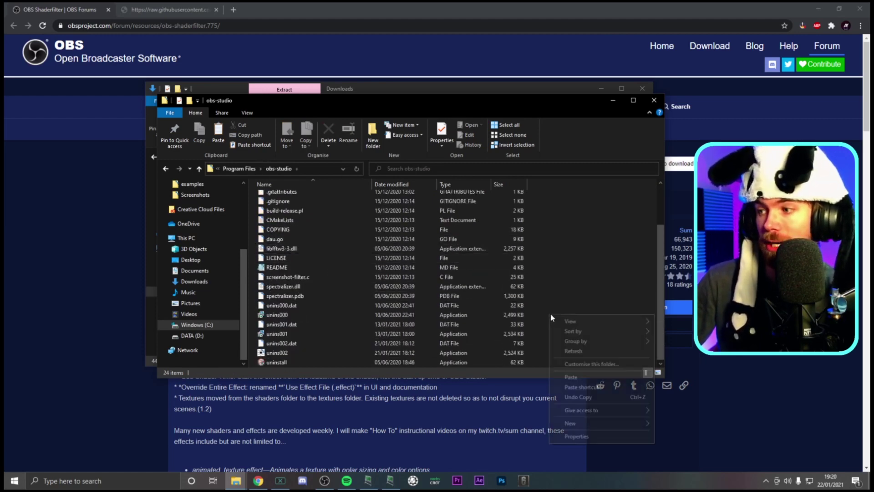
left_click(573, 377)
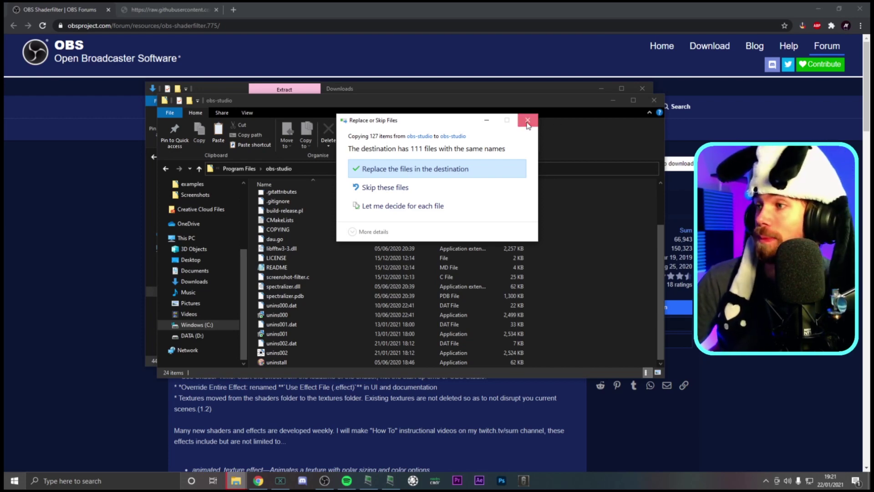
key("Return")
left_click(655, 100)
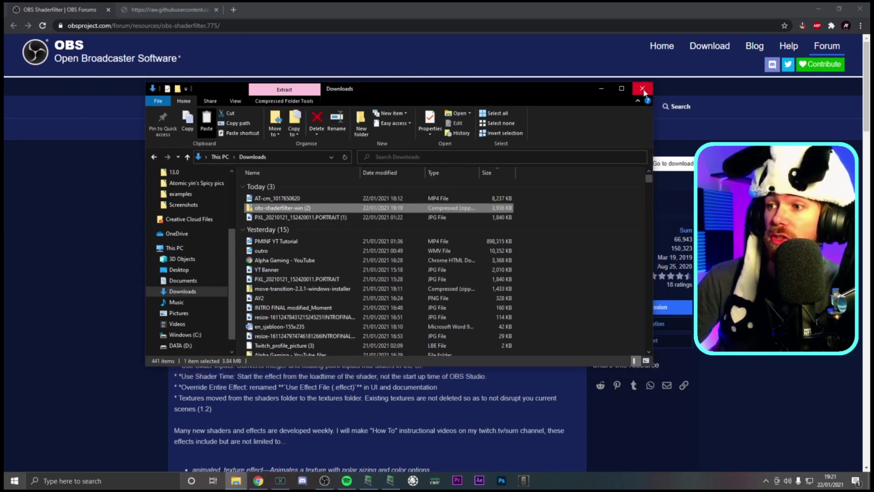
left_click(642, 88)
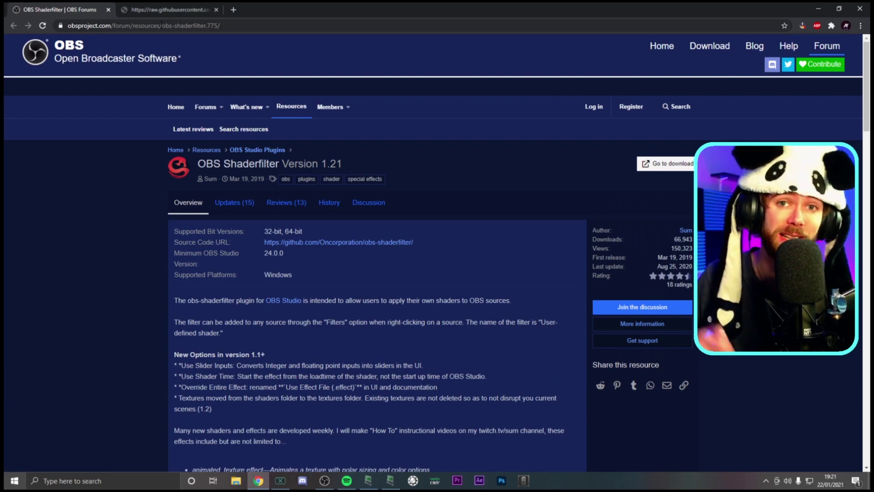
left_click(160, 11)
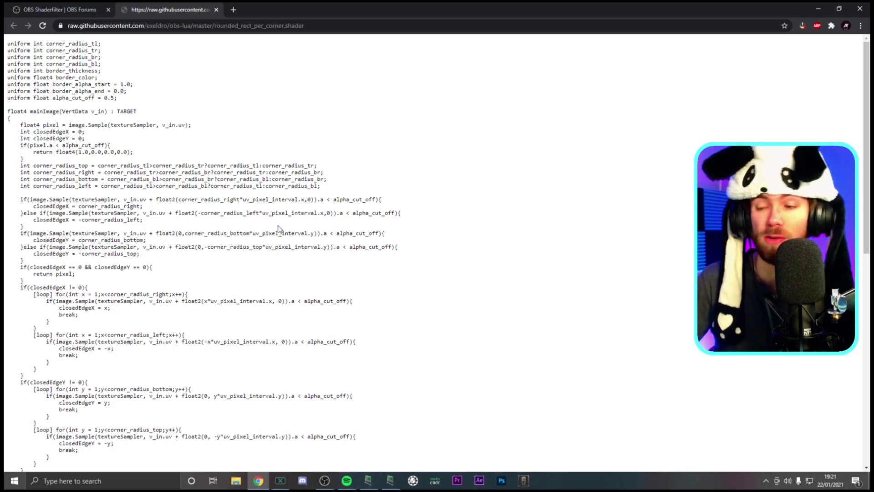
scroll(141, 281, "down", 1)
scroll(140, 281, "down", 9)
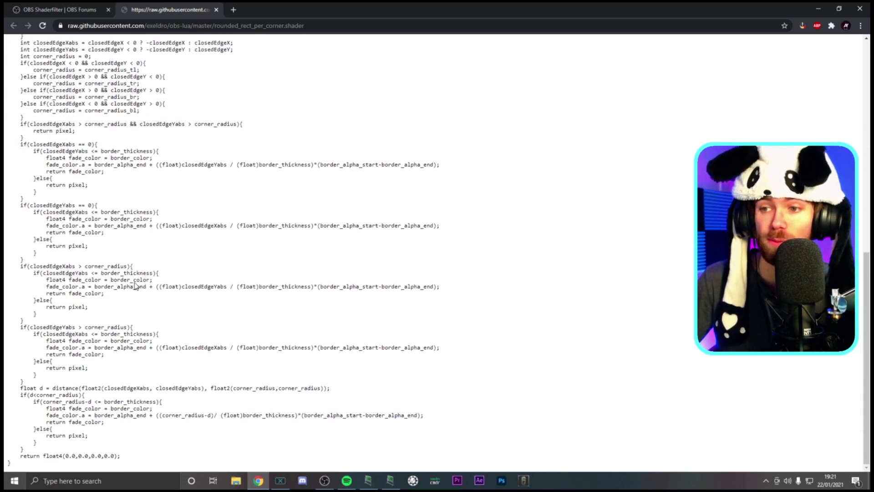
scroll(165, 301, "up", 10)
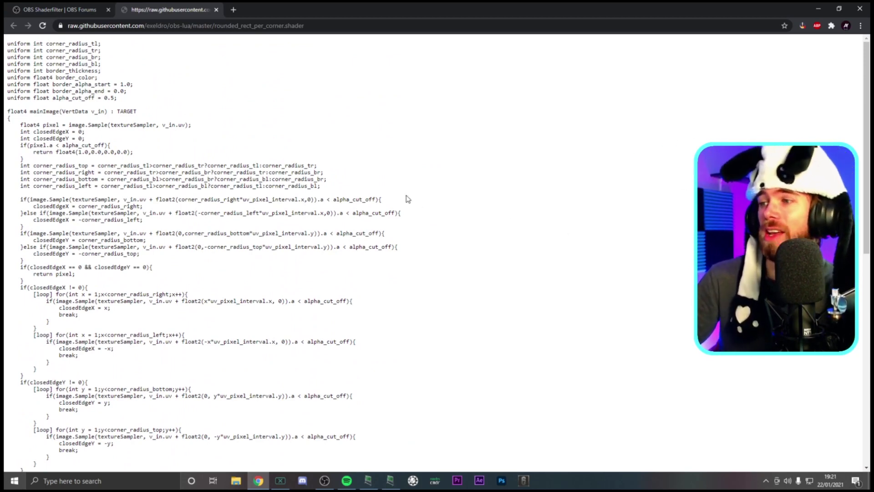
- Save the shader page to Downloads as rounded_rect_per_corner.shader with type All Files
right_click(449, 214)
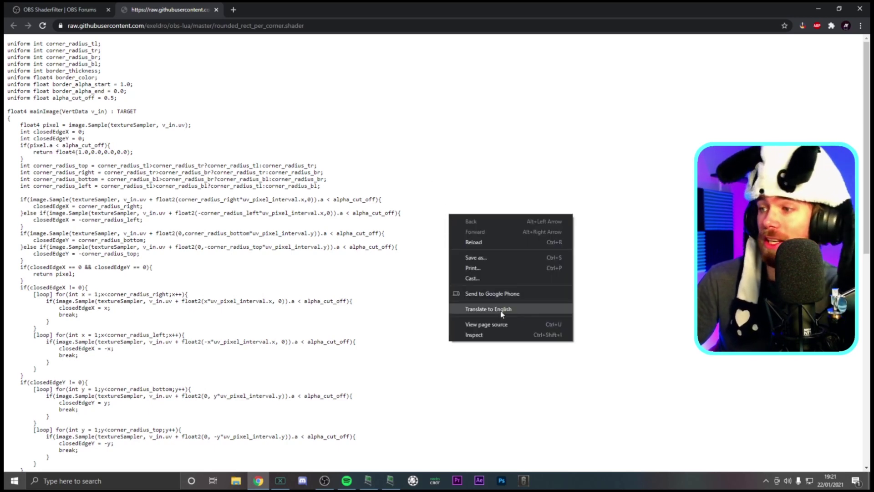
left_click(476, 258)
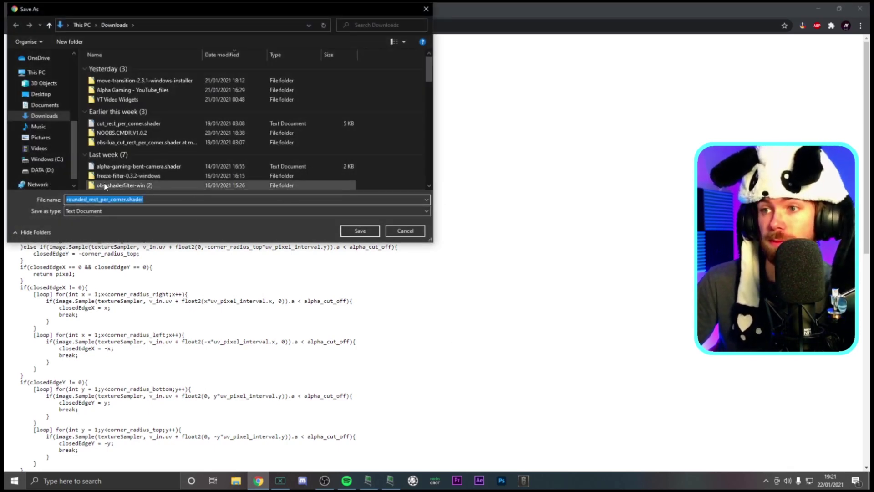
left_click(113, 199)
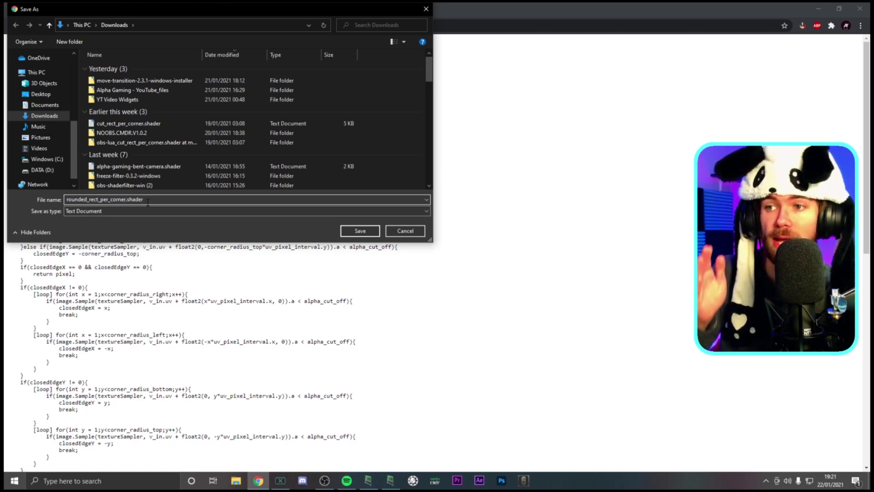
left_click(81, 211)
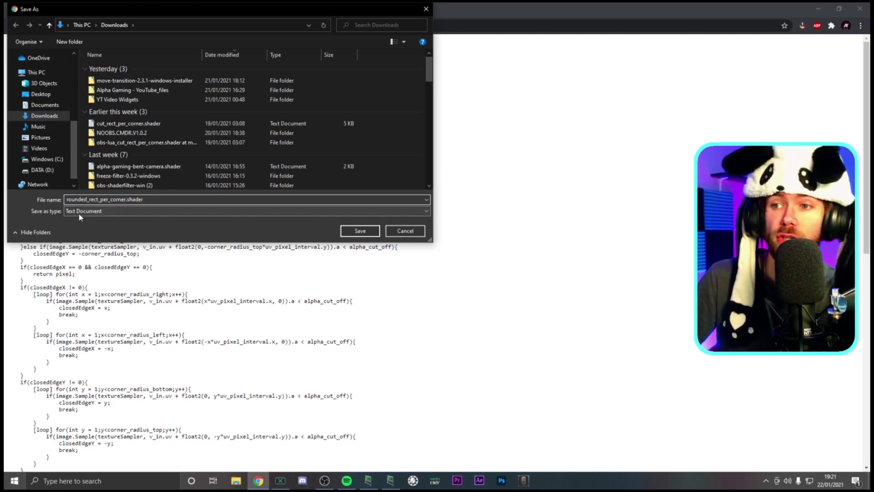
left_click(82, 229)
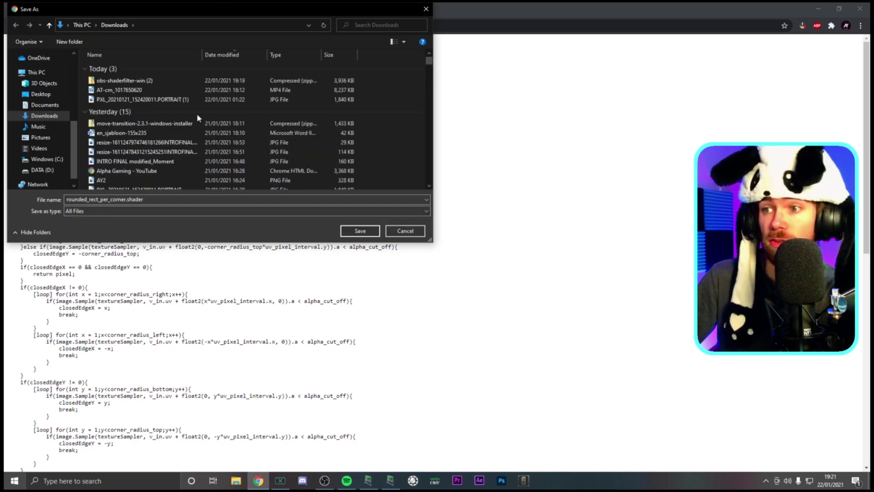
left_click(359, 231)
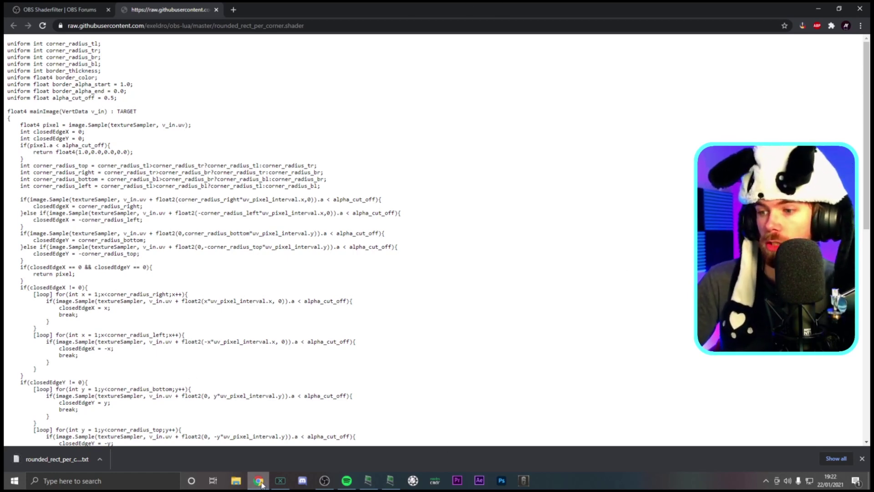
left_click(236, 482)
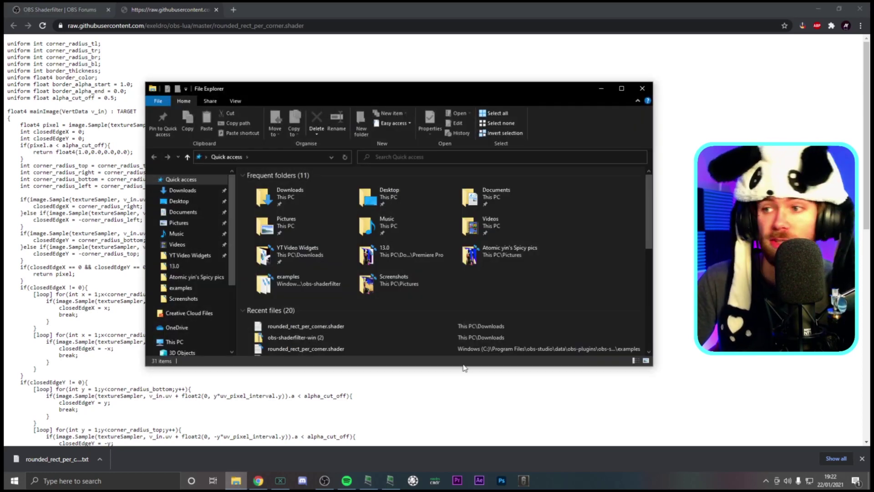
- Copy rounded_rect_per_corner.shader from the Downloads folder, then switch to the Windows (C:) drive
left_click(191, 195)
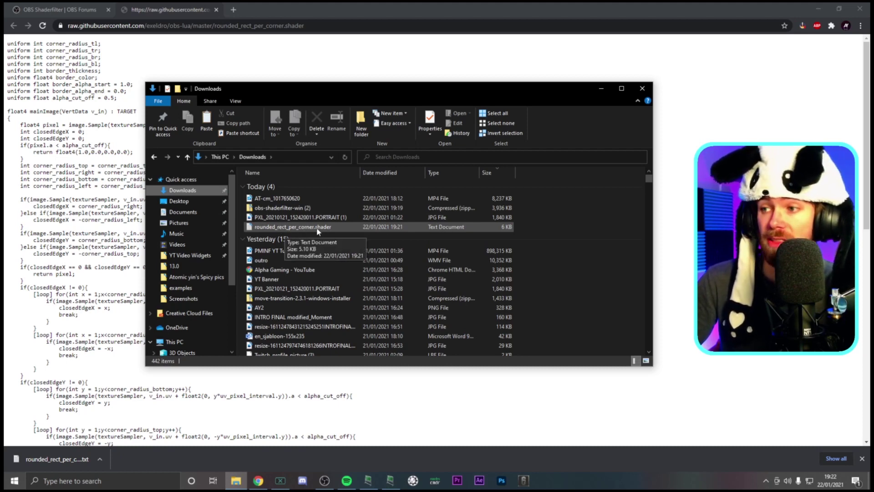
right_click(269, 227)
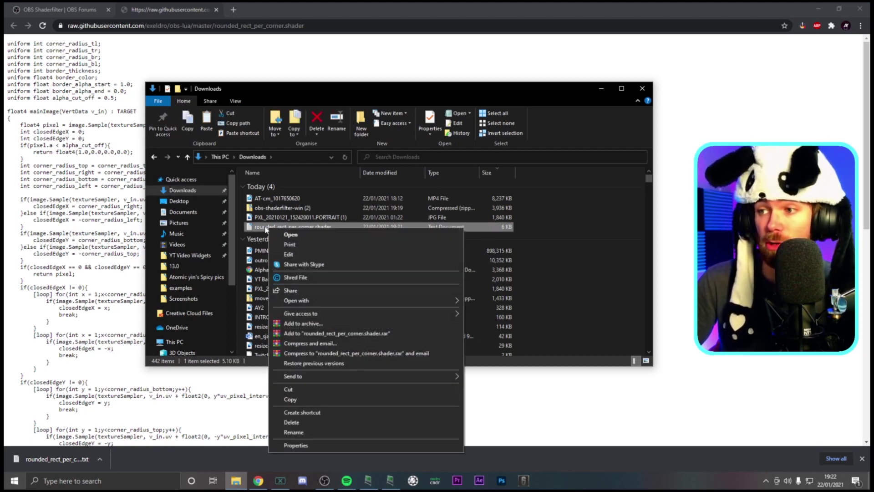
left_click(294, 399)
scroll(183, 273, "down", 4)
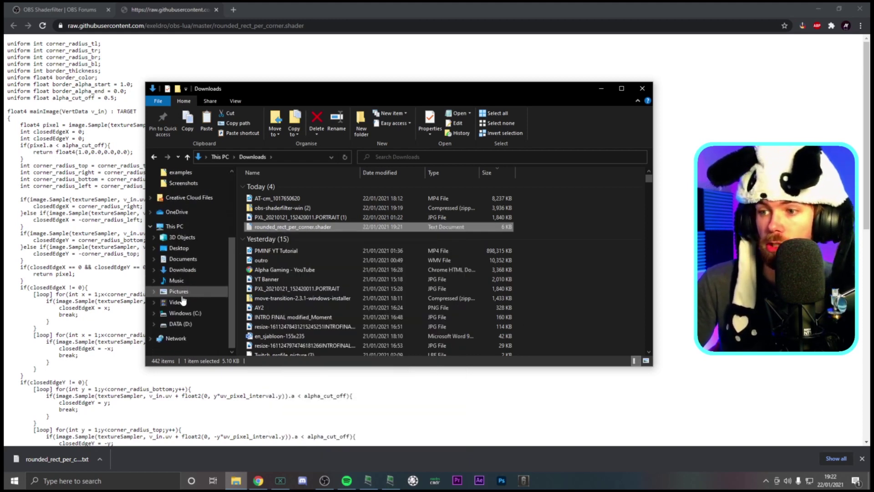
left_click(196, 315)
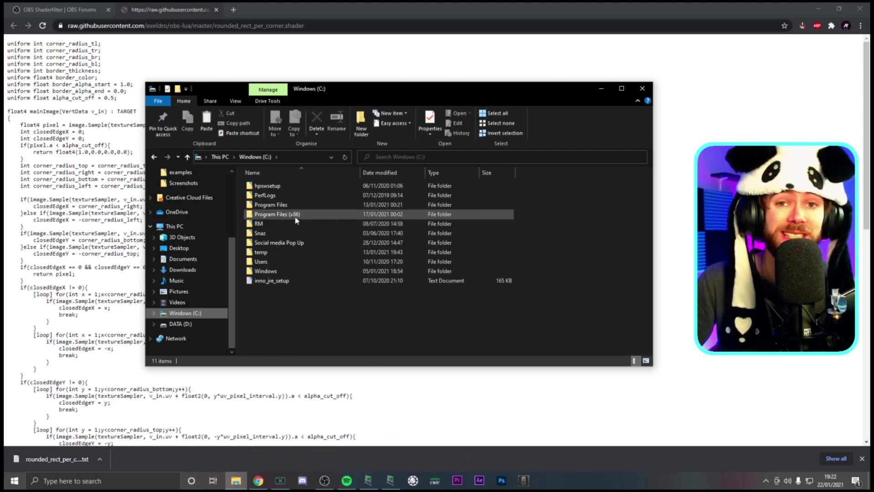
- Navigate to Program Files > obs-studio > data > obs-plugins > obs-shaderfilter > examples
double_click(279, 205)
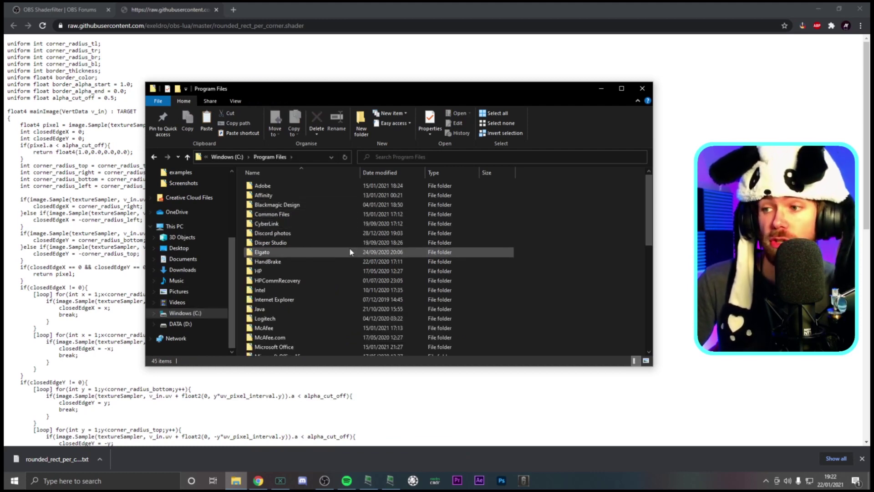
scroll(310, 255, "down", 4)
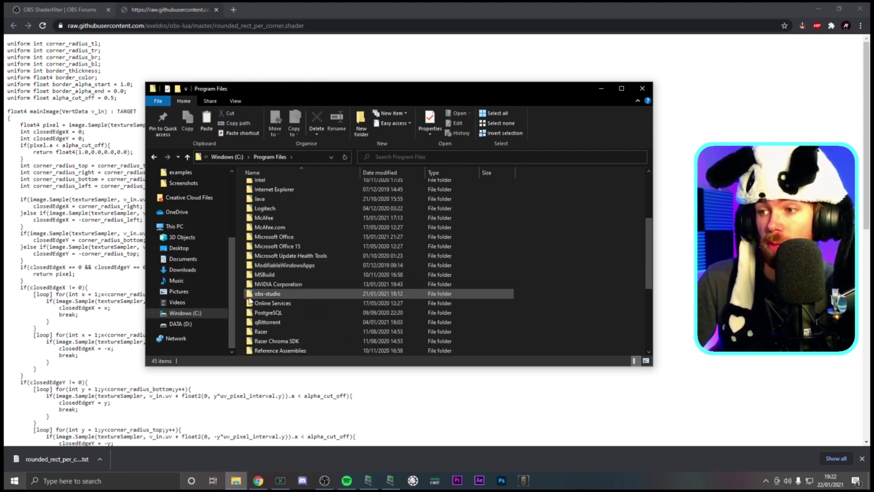
left_click(263, 295)
double_click(263, 295)
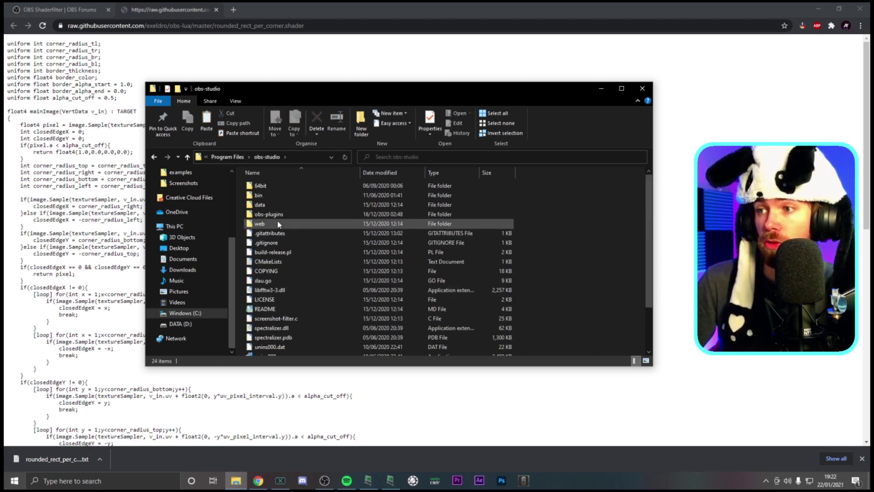
double_click(271, 204)
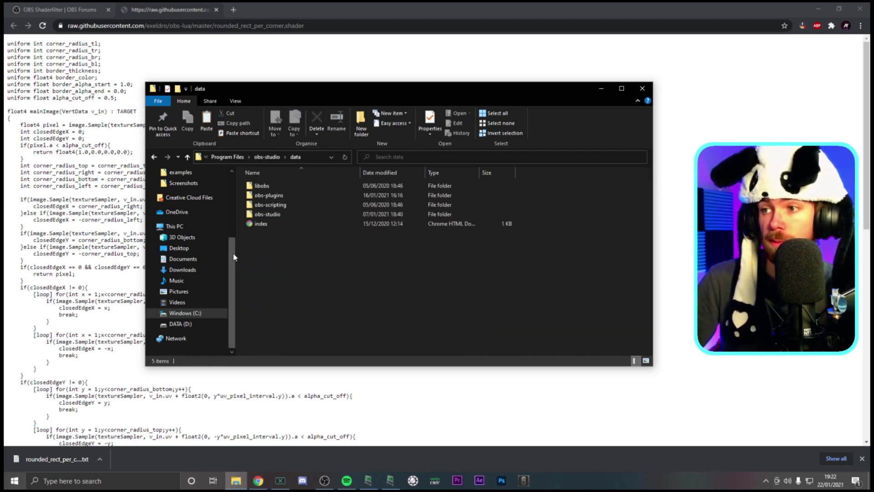
double_click(272, 195)
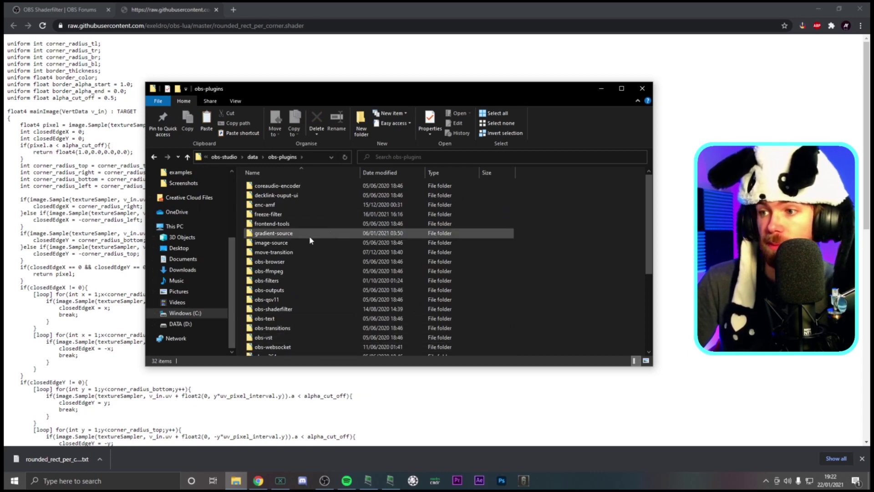
double_click(289, 310)
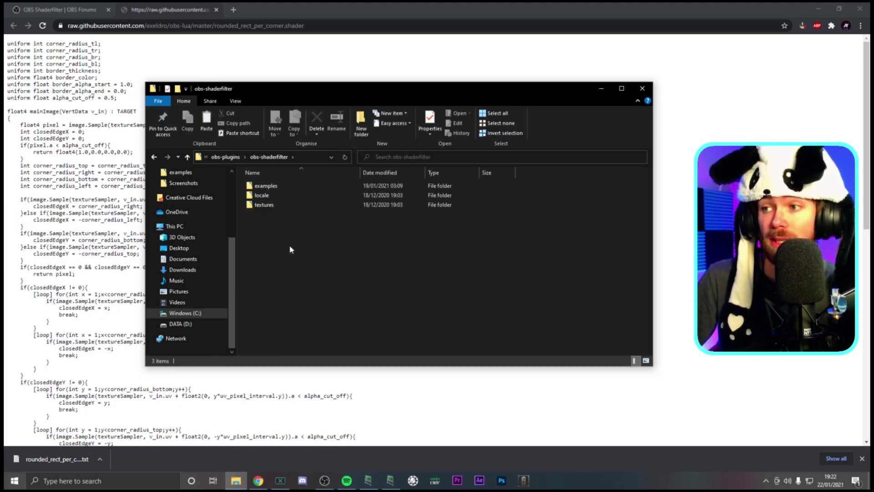
double_click(269, 185)
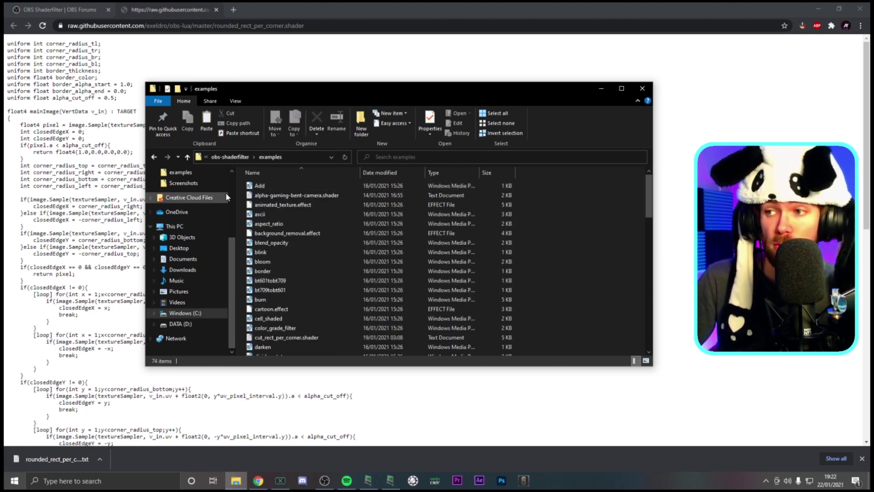
scroll(265, 264, "down", 5)
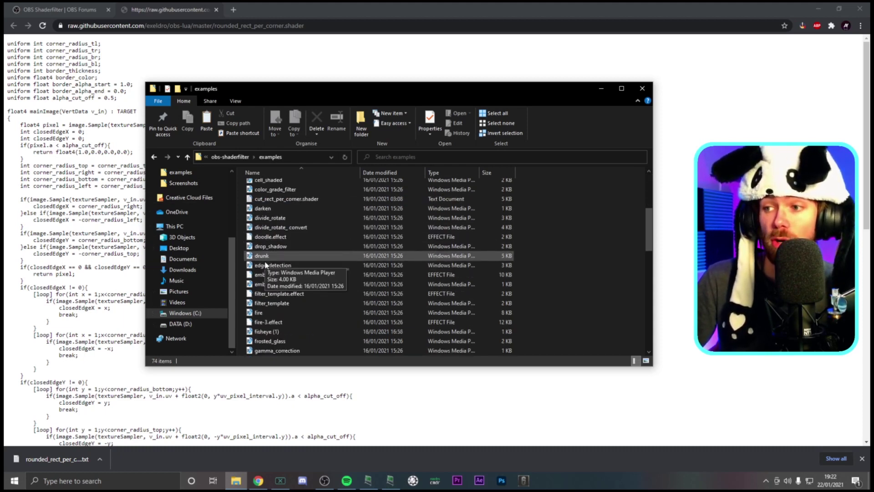
scroll(282, 282, "up", 5)
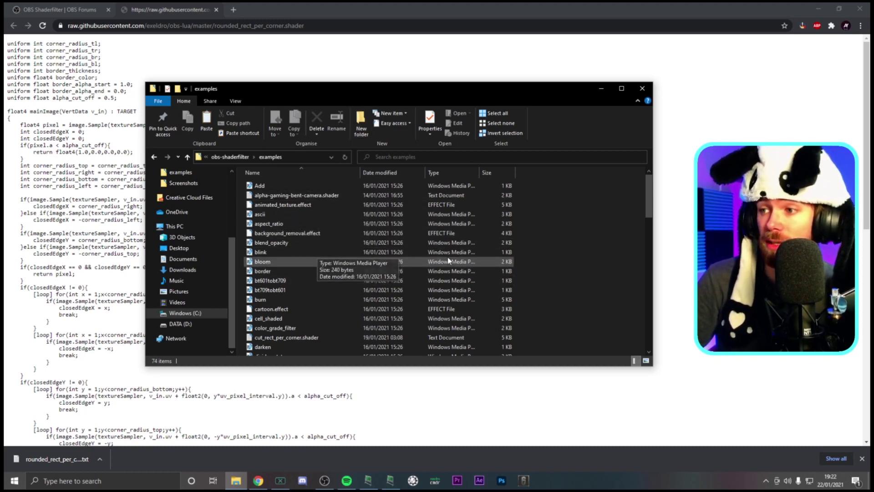
scroll(341, 248, "down", 1)
- Paste the shader into examples, keep the existing copy, and close the folder window
right_click(541, 281)
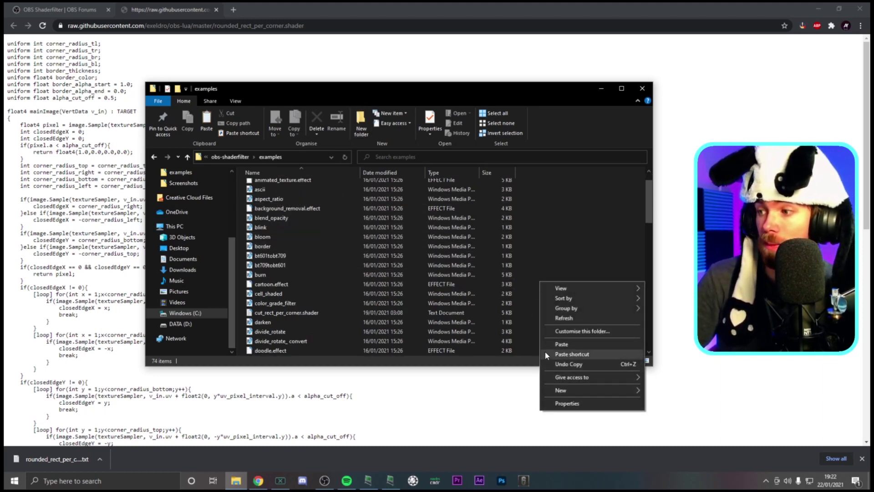
left_click(565, 344)
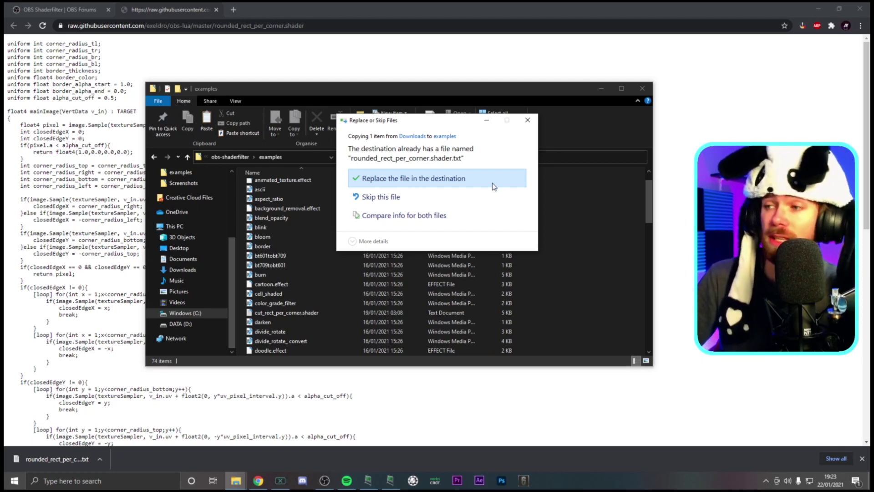
left_click(528, 120)
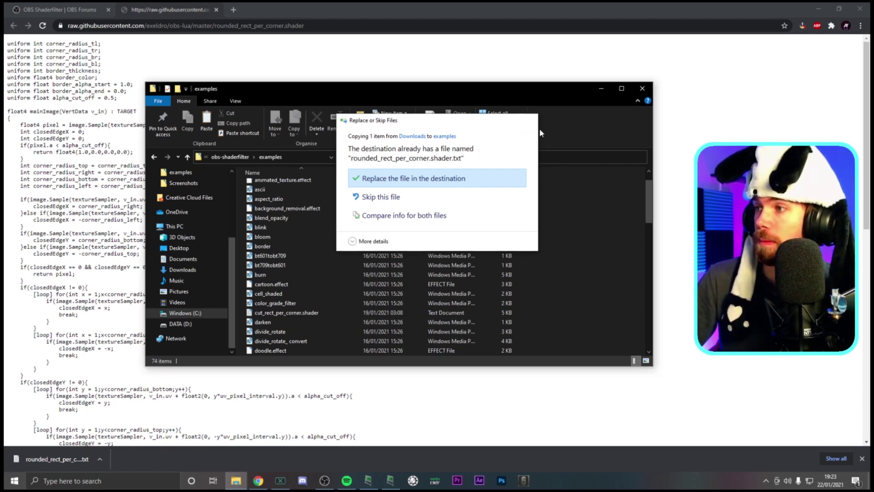
left_click(642, 89)
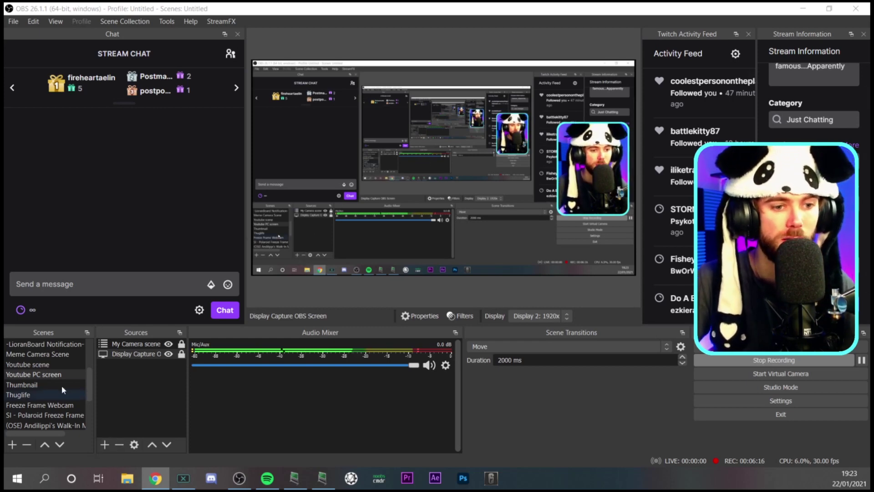
- Bring up the My Camera scene source's context menu, then dismiss it without choosing anything
scroll(42, 375, "down", 2)
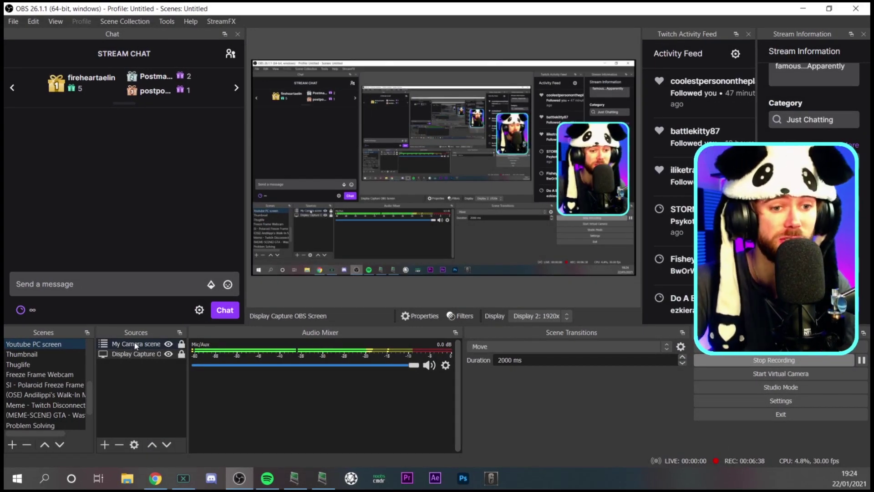
right_click(136, 346)
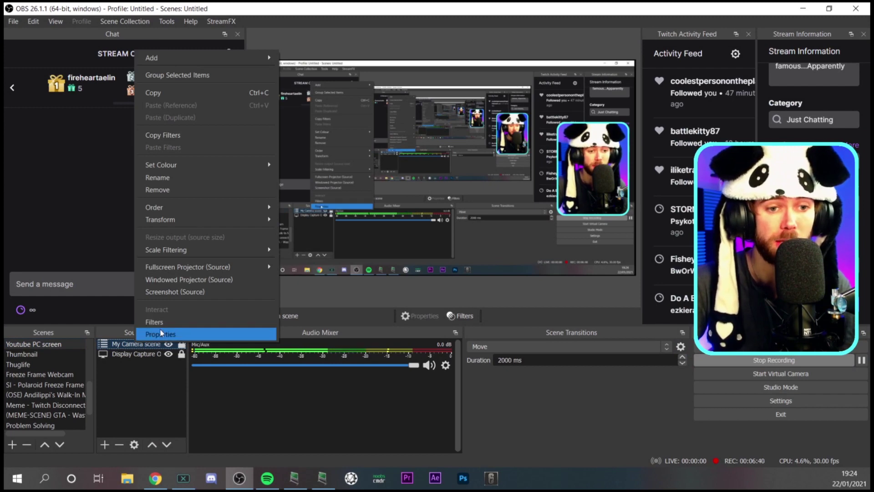
left_click(129, 387)
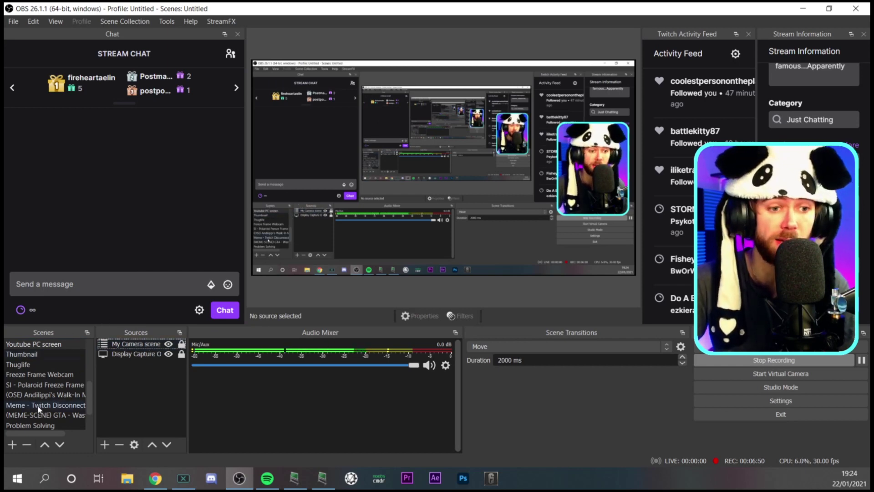
scroll(39, 409, "down", 1)
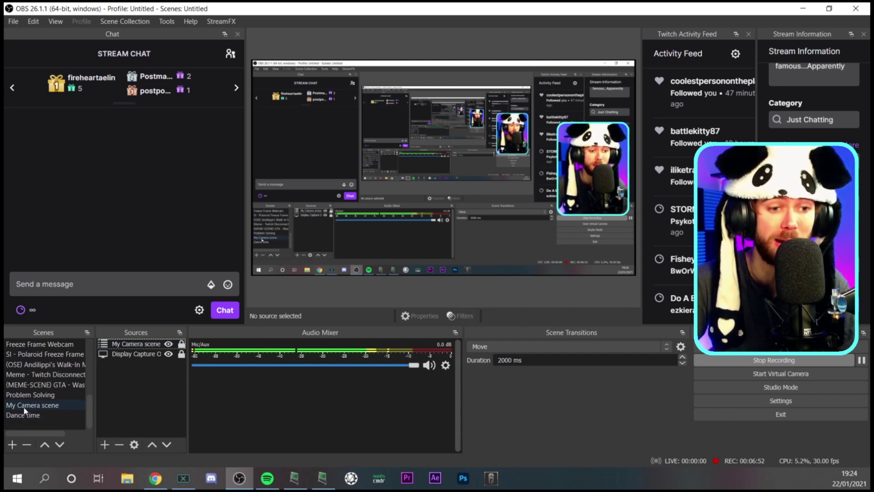
scroll(46, 401, "up", 2)
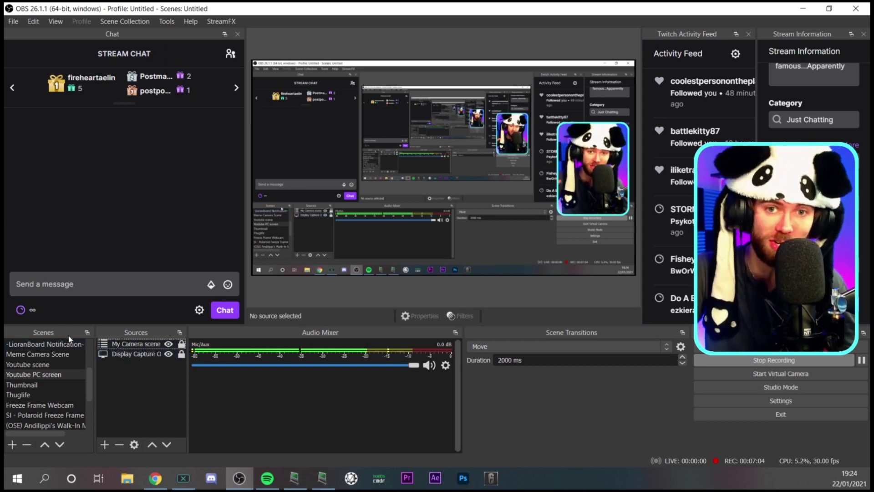
- Open My Camera scene's Filters window, move it left, and bring up the add-filter list
right_click(133, 344)
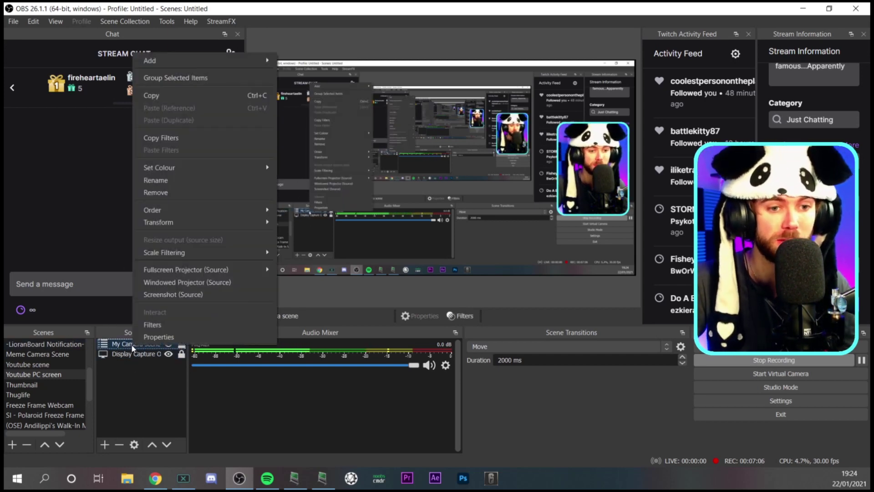
left_click(167, 325)
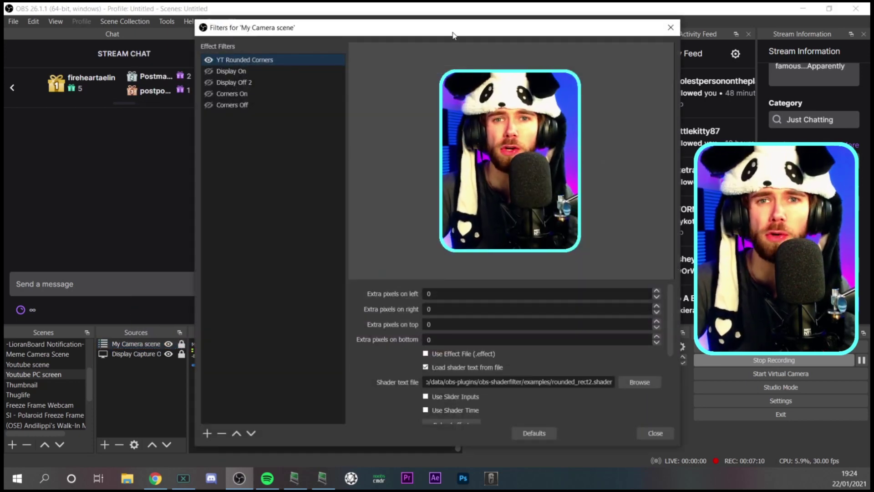
left_click_drag(445, 28, 304, 39)
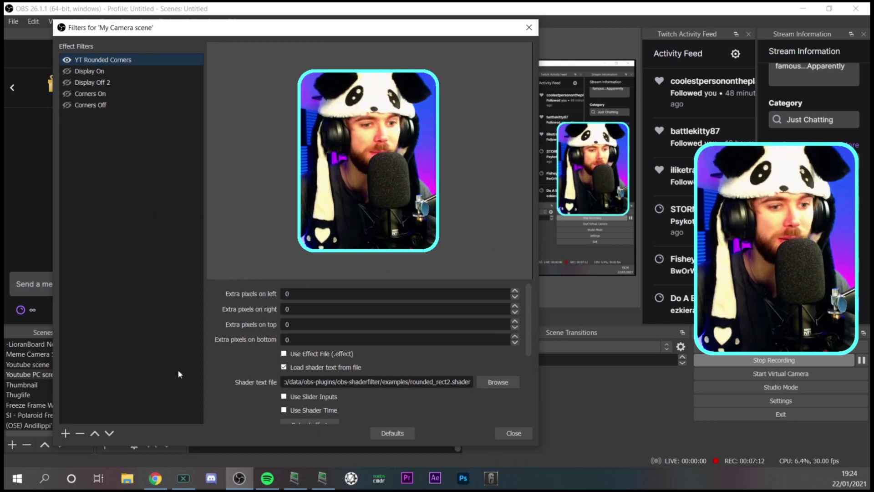
left_click(65, 434)
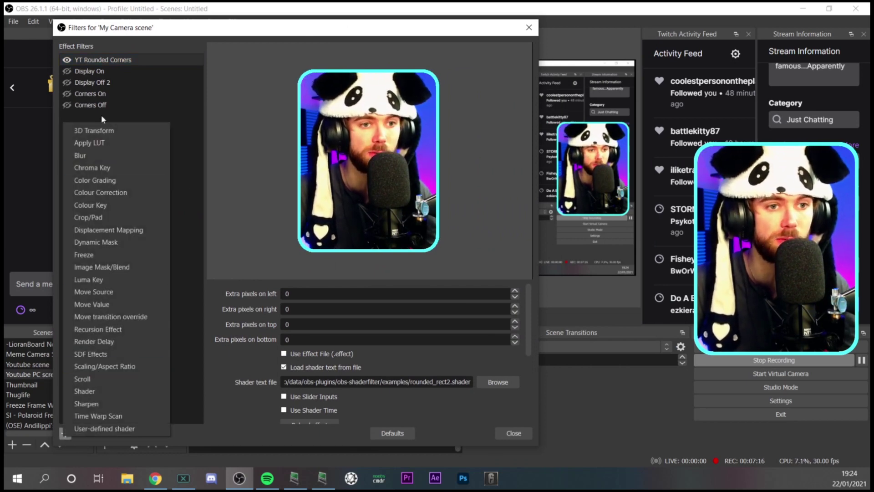
- Add a User-defined shader filter named 'Rounded Corners' with Load shader text from file enabled
left_click(104, 429)
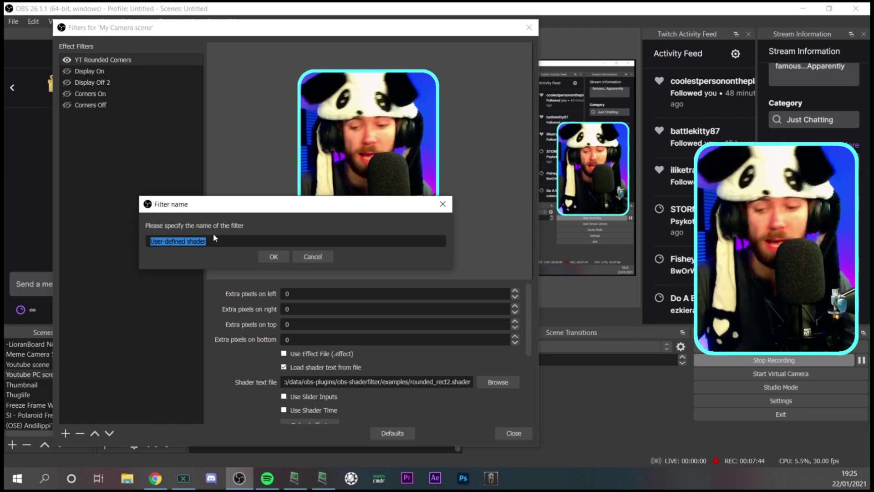
key("BackSpace")
type("R")
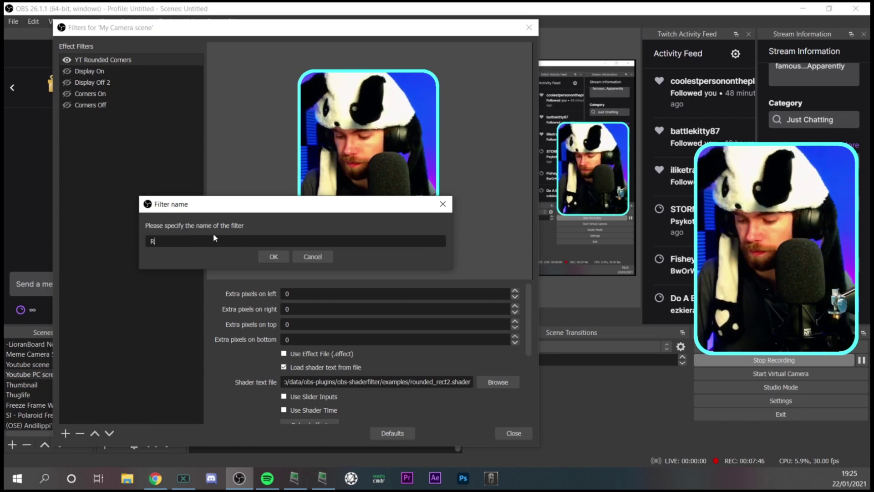
type("ounded ")
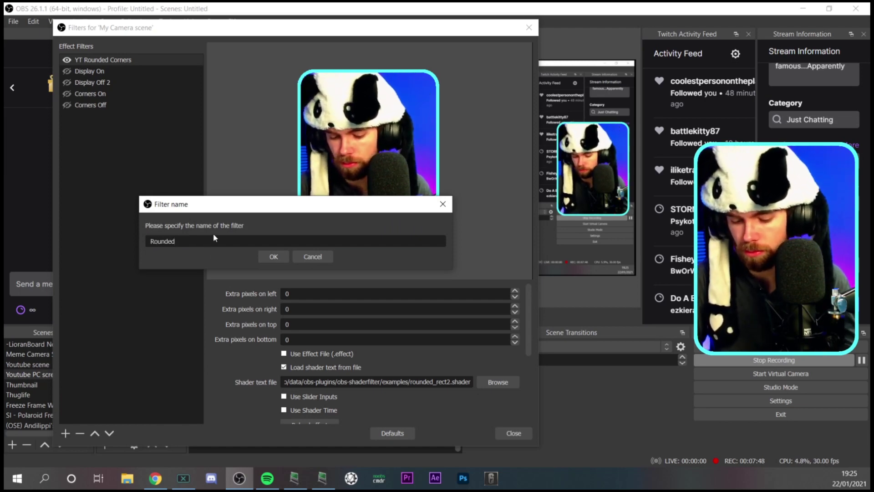
type("C")
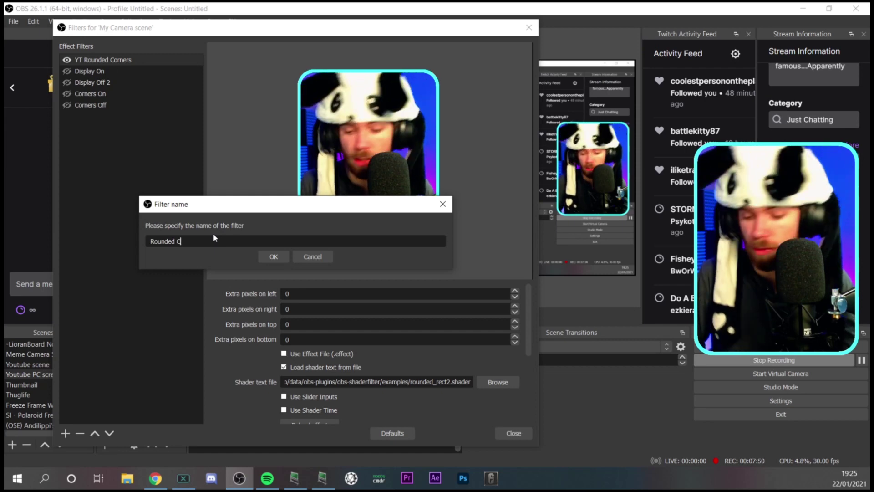
type("orner")
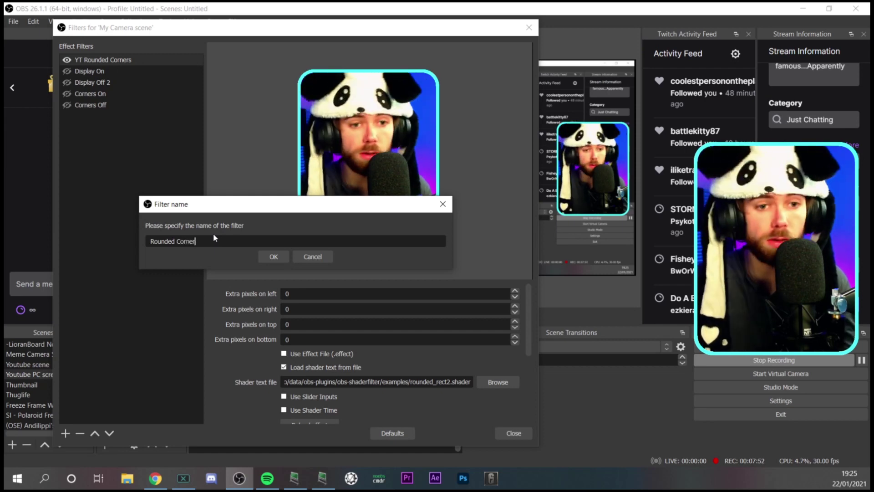
type("s")
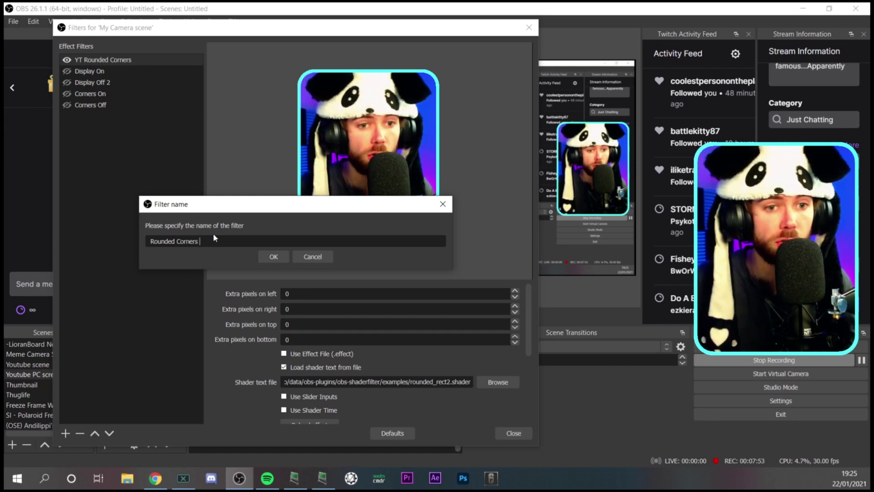
left_click(275, 255)
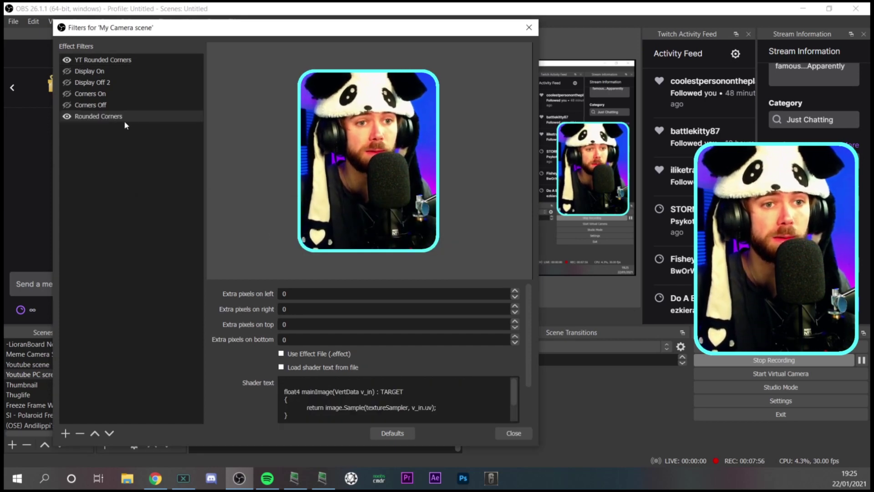
scroll(247, 313, "down", 3)
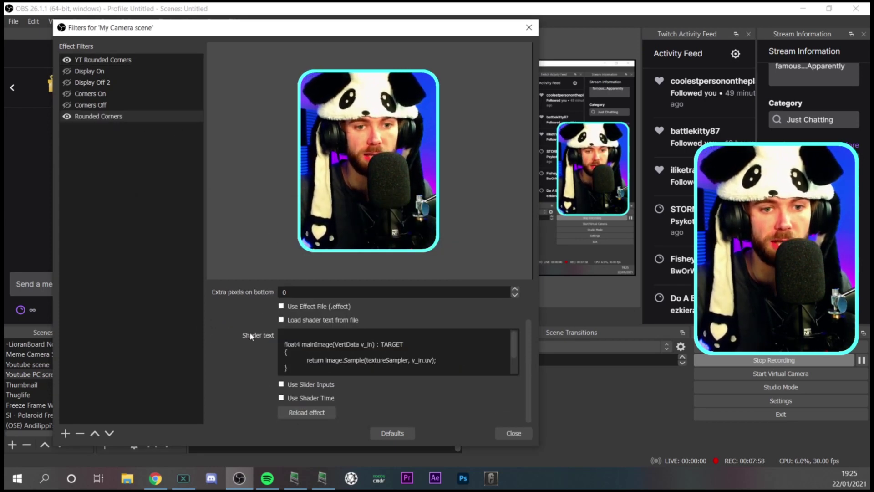
scroll(252, 370, "up", 3)
scroll(275, 299, "down", 2)
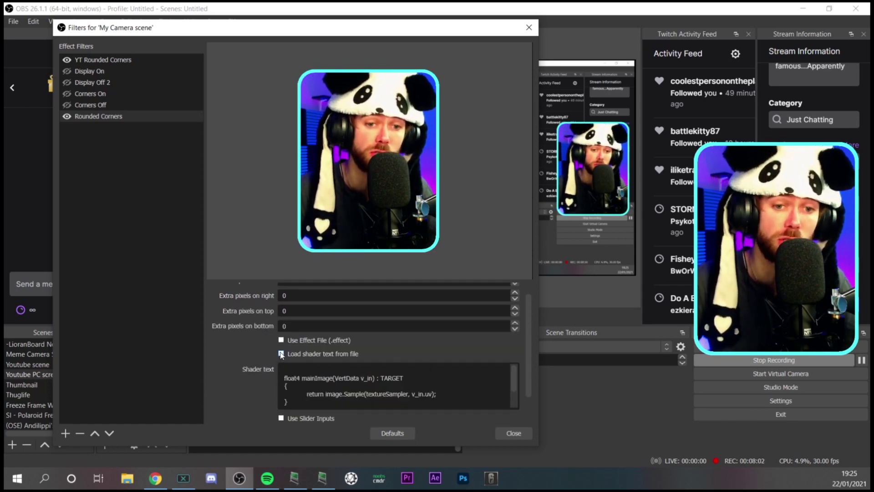
left_click(281, 355)
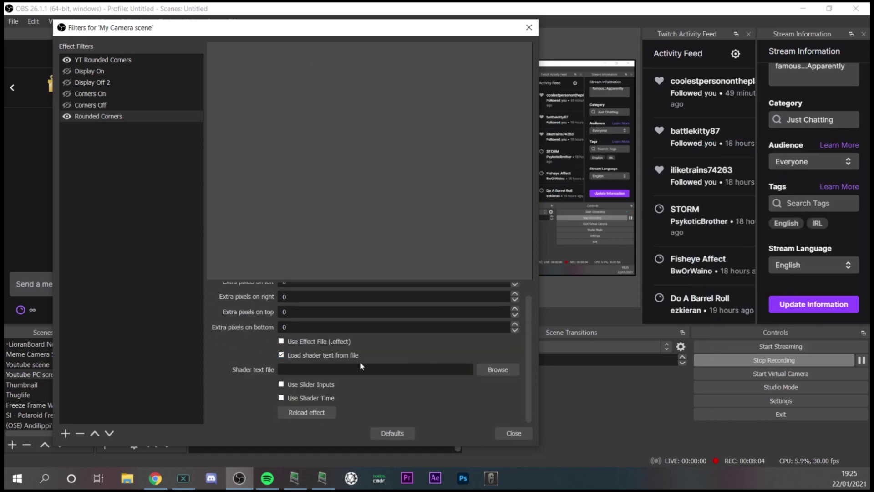
- Load rounded_rect_per_corner.shader from the shader examples folder as the filter's shader file
left_click(490, 370)
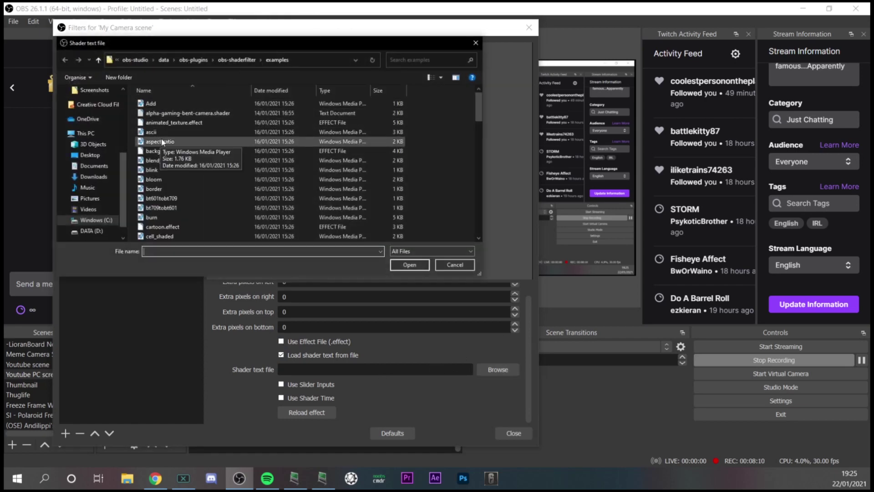
scroll(173, 146, "down", 3)
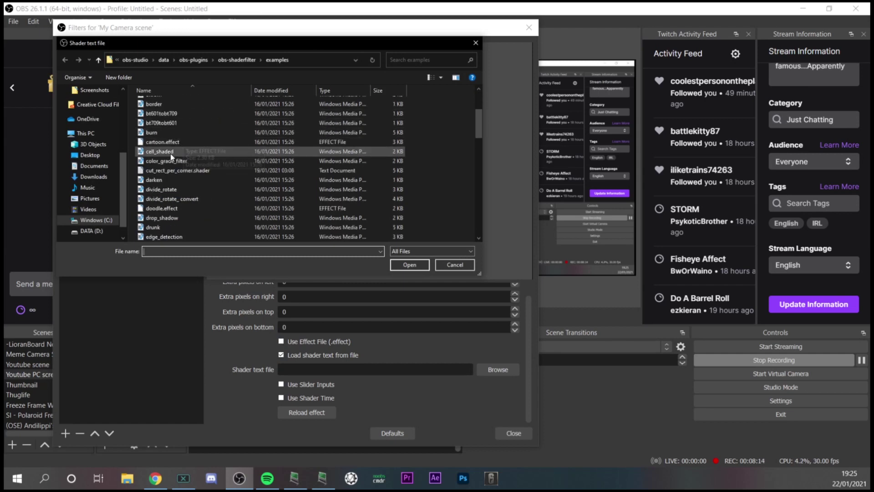
scroll(171, 154, "down", 3)
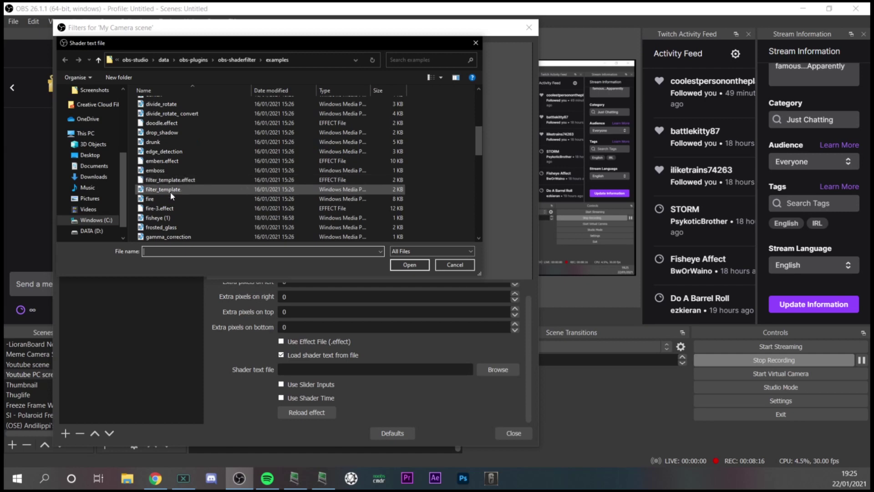
scroll(171, 192, "down", 4)
scroll(186, 205, "down", 7)
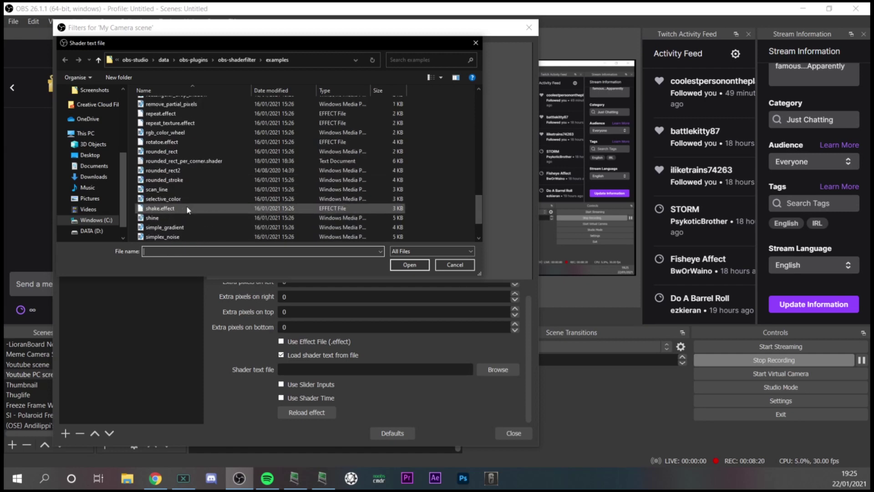
scroll(189, 192, "down", 2)
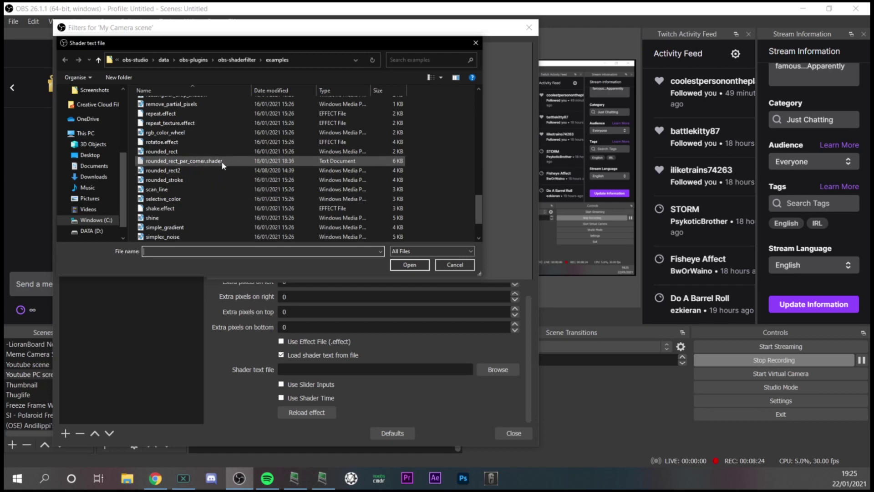
left_click(212, 163)
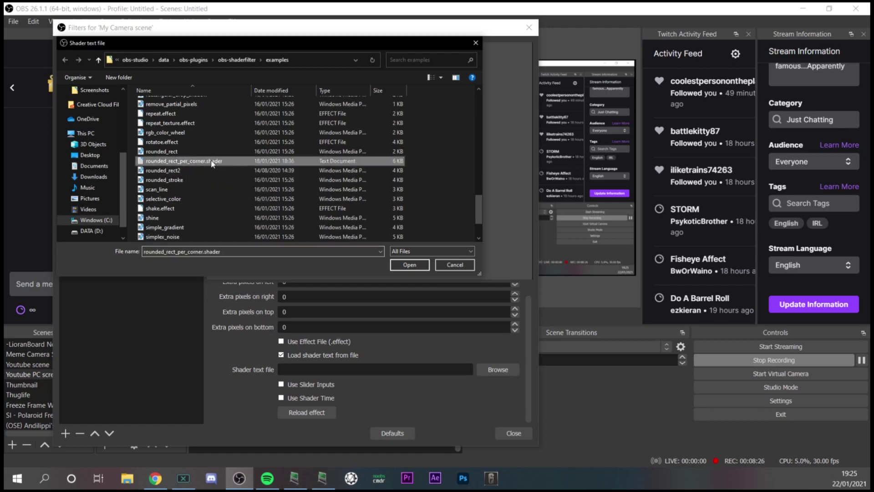
left_click(410, 265)
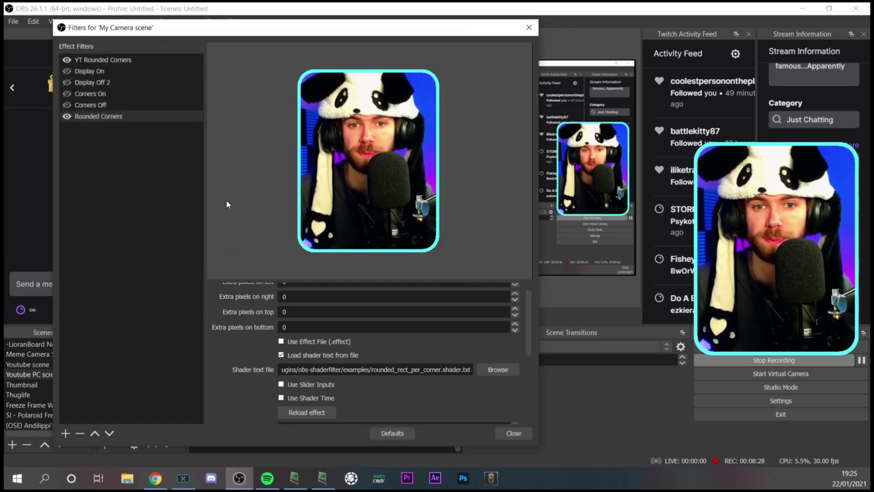
- Move the Filters window left and bring the corner radius and border fields into view
left_click_drag(373, 31, 207, 29)
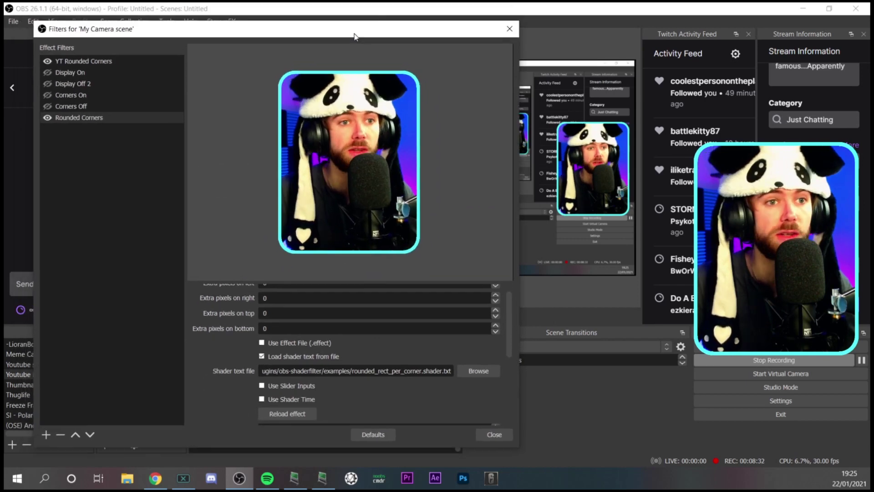
scroll(230, 351, "down", 2)
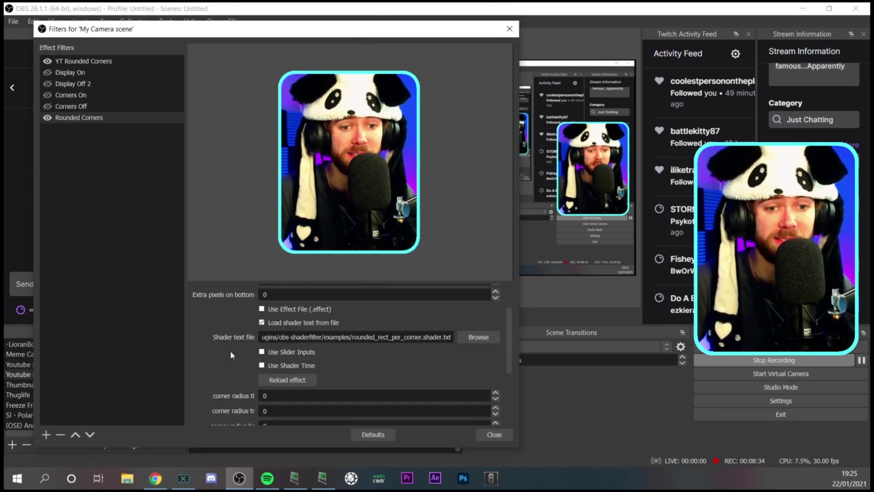
scroll(231, 350, "up", 3)
scroll(231, 350, "down", 3)
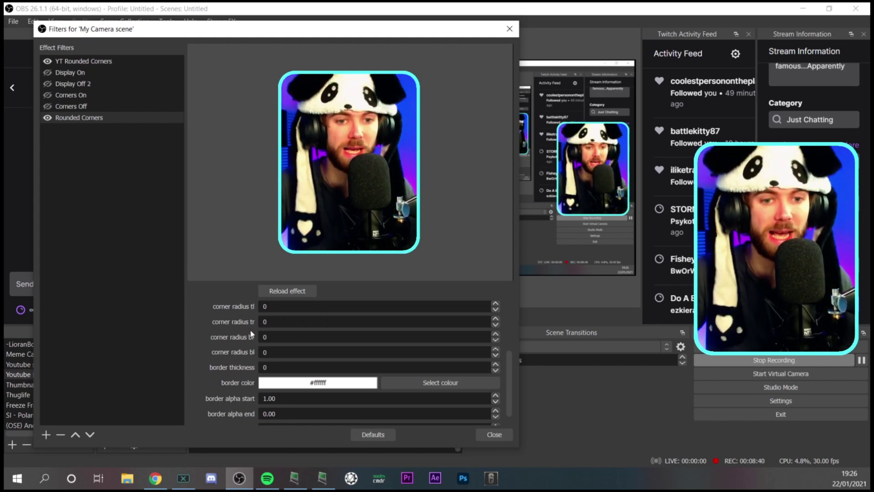
scroll(273, 332, "up", 3)
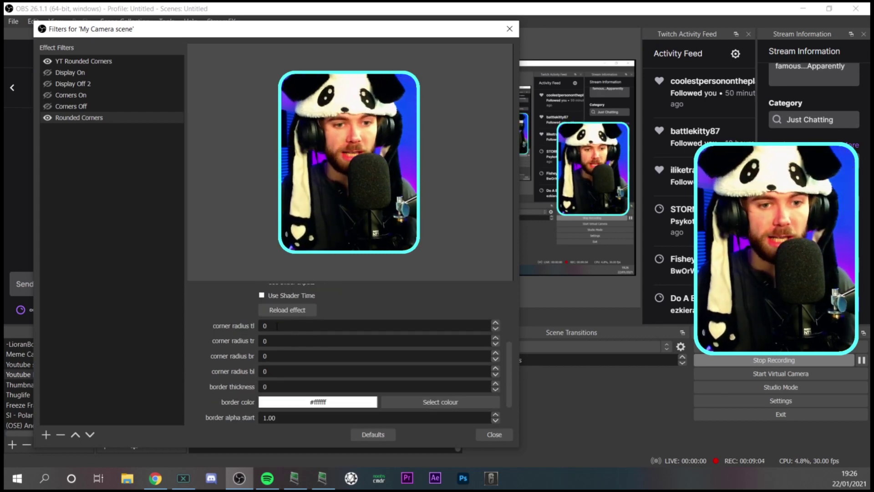
- Edit the top-left corner radius field to 50
left_click(277, 326)
key("BackSpace")
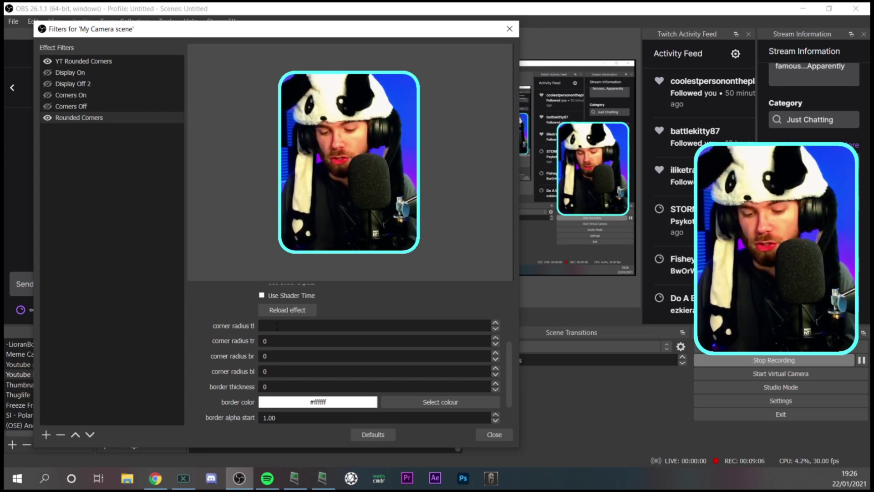
type("10")
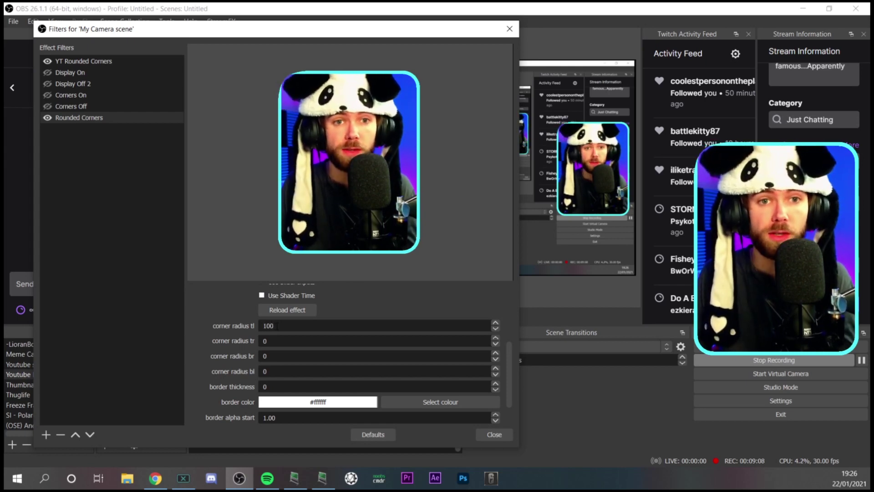
type("0")
key("BackSpace")
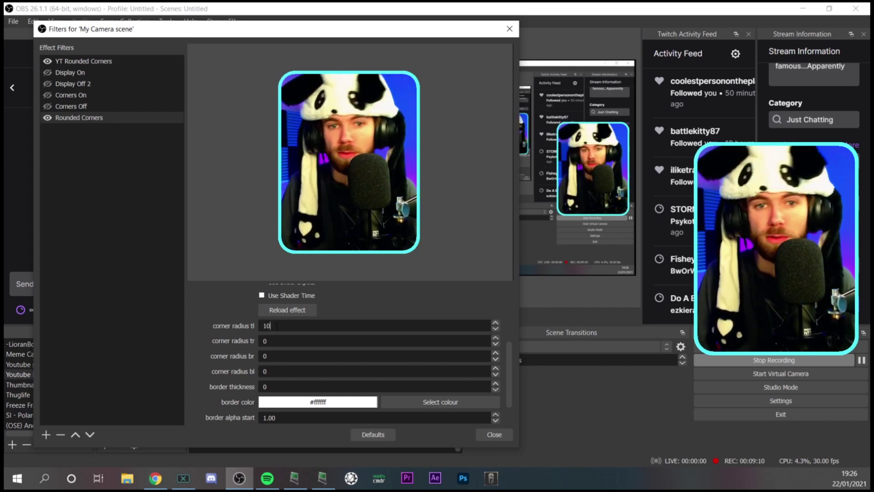
key("BackSpace")
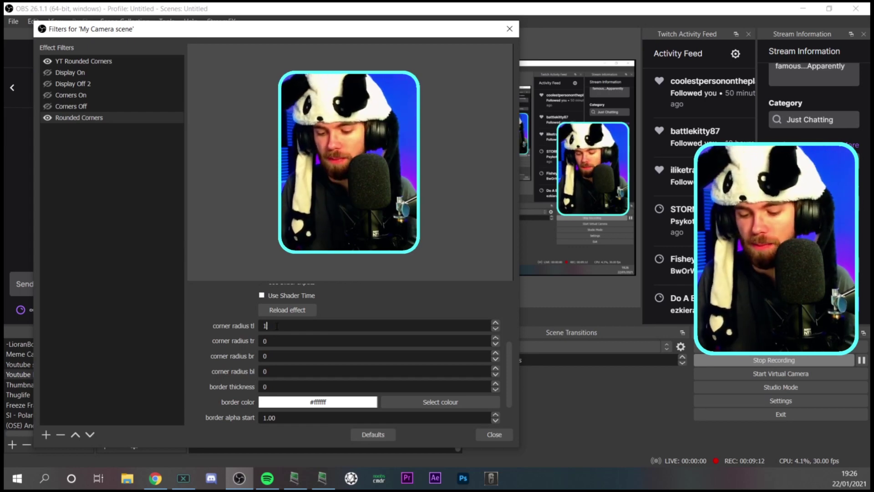
type("200")
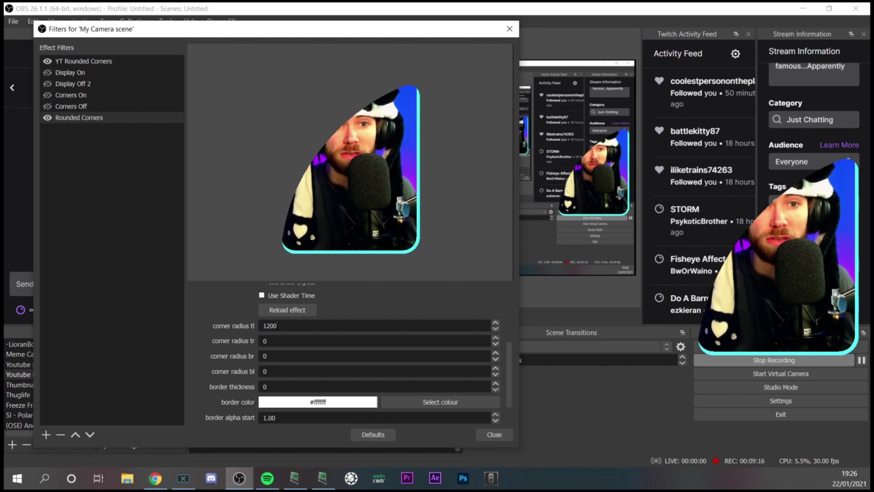
key("BackSpace")
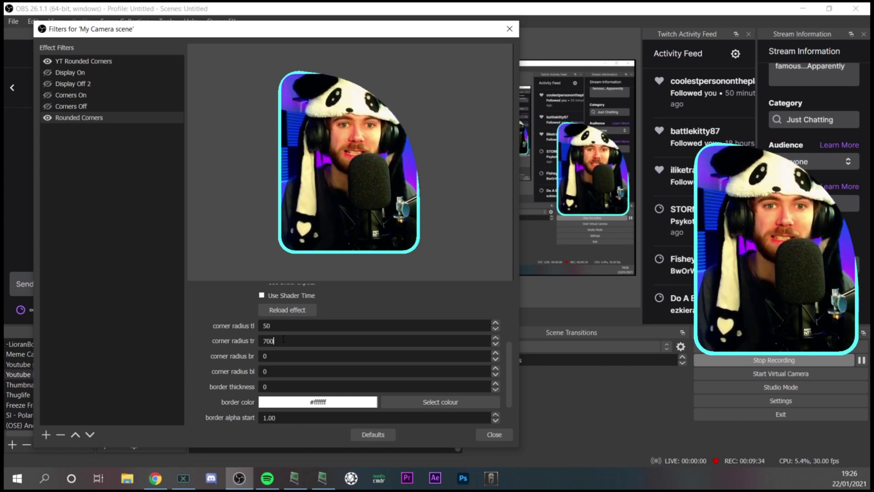
- Set the top-right radius to 70 and bottom-right to 0, and clear the bottom-left value
type("0")
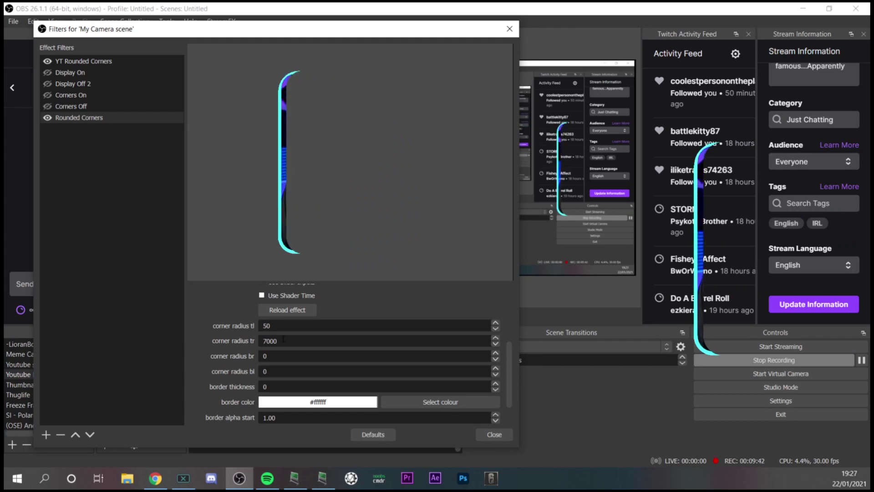
key("BackSpace")
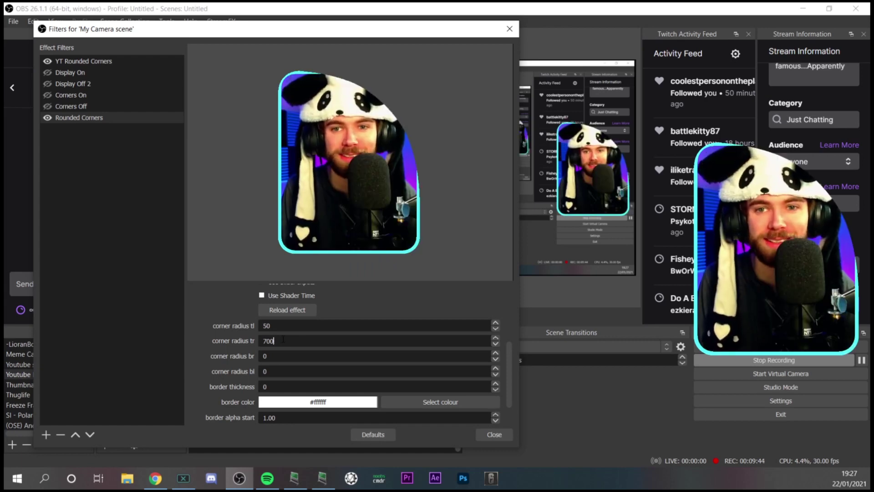
key("BackSpace")
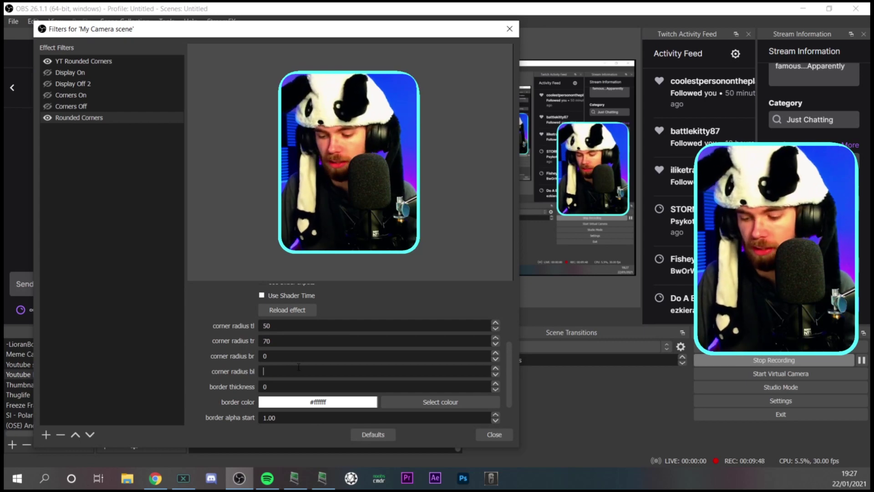
type("1000")
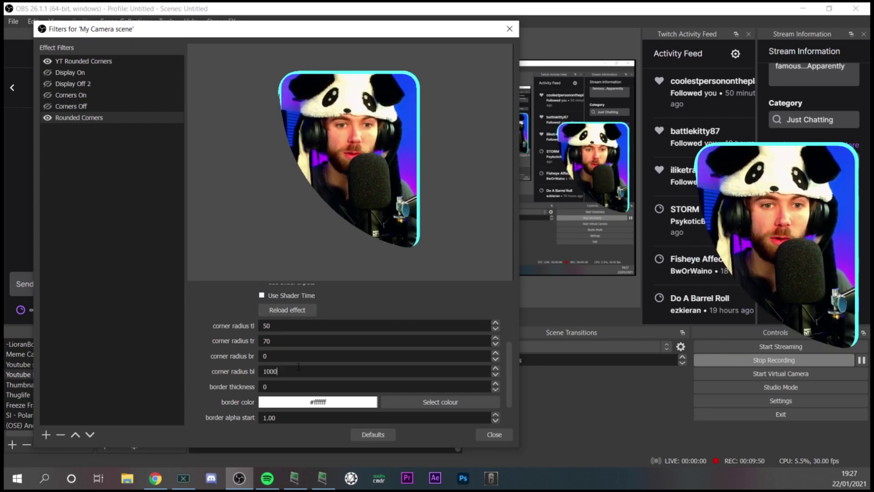
key("BackSpace")
key("BackSpace")
key("BackSpace")
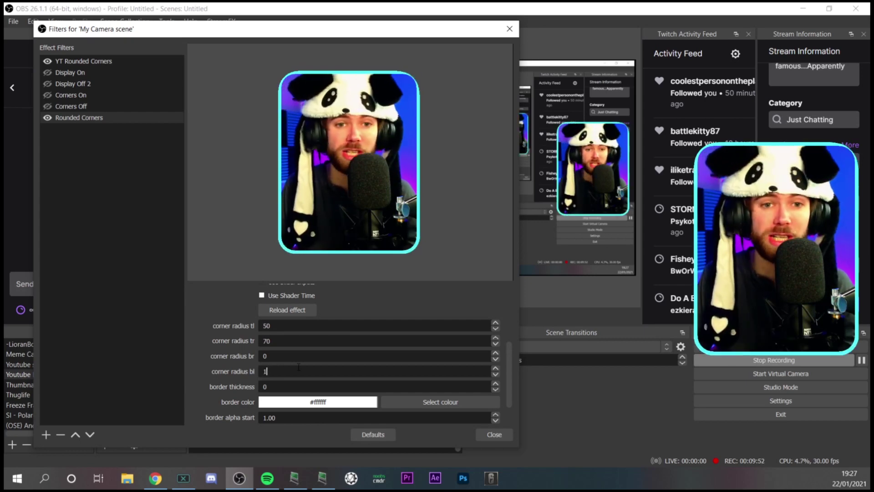
key("BackSpace")
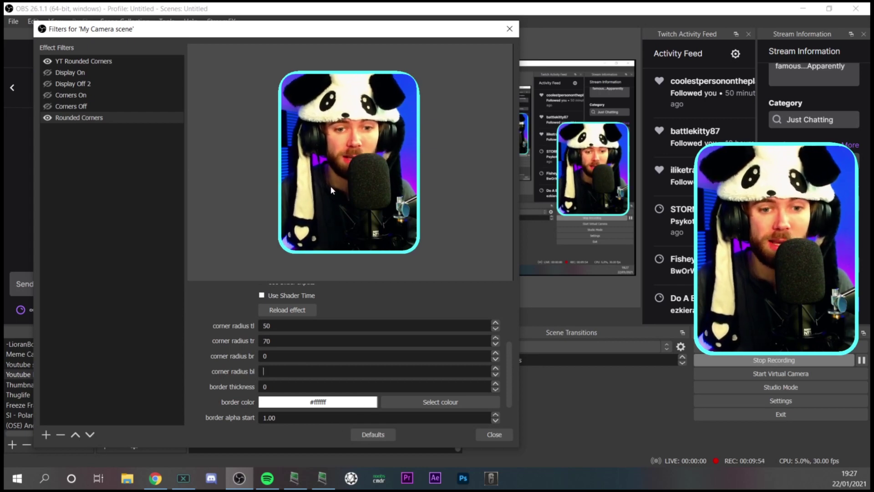
- Set the bottom-left radius to 1 and the border thickness to 50
type("1")
key("Tab")
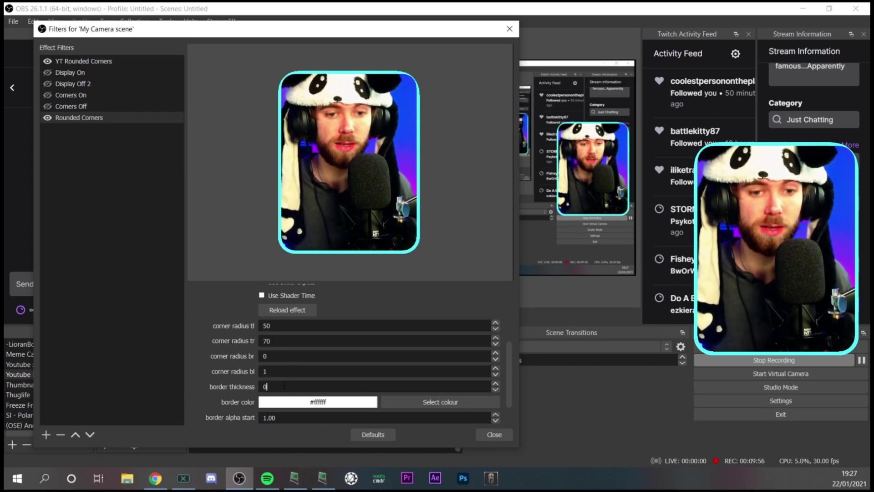
key("BackSpace")
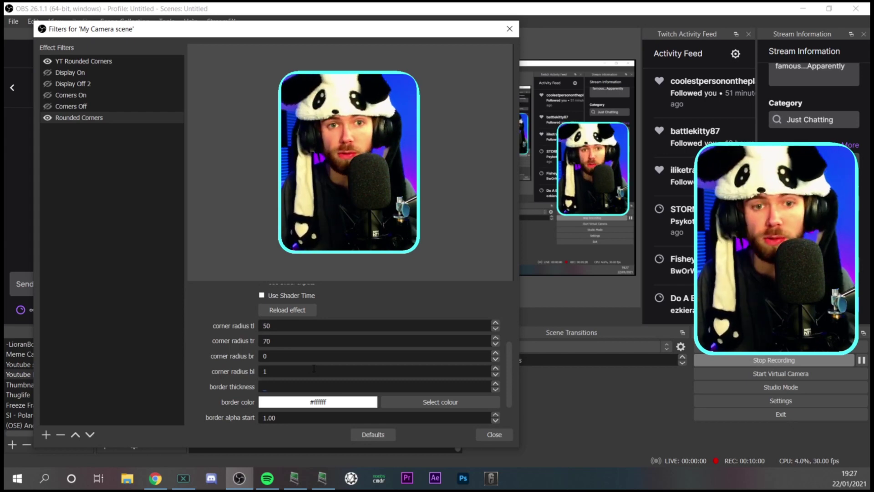
type("50")
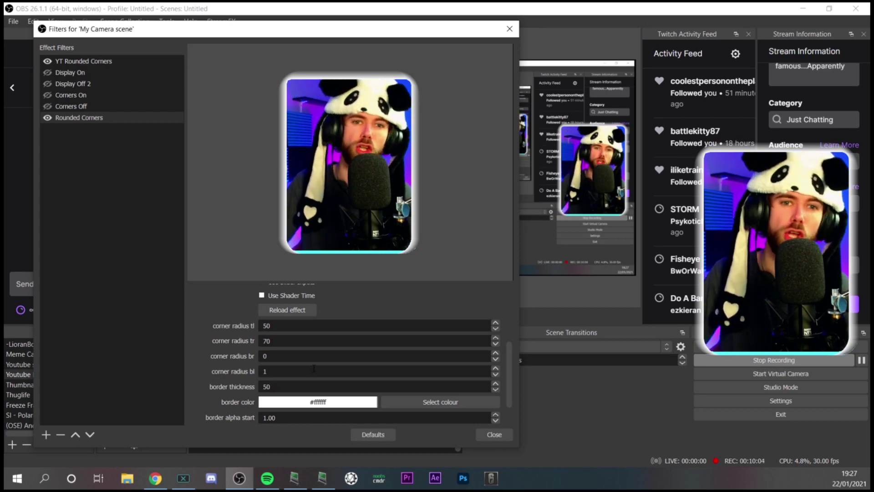
- Change the border colour from white to the dark red (#aa0000) basic swatch
left_click(433, 403)
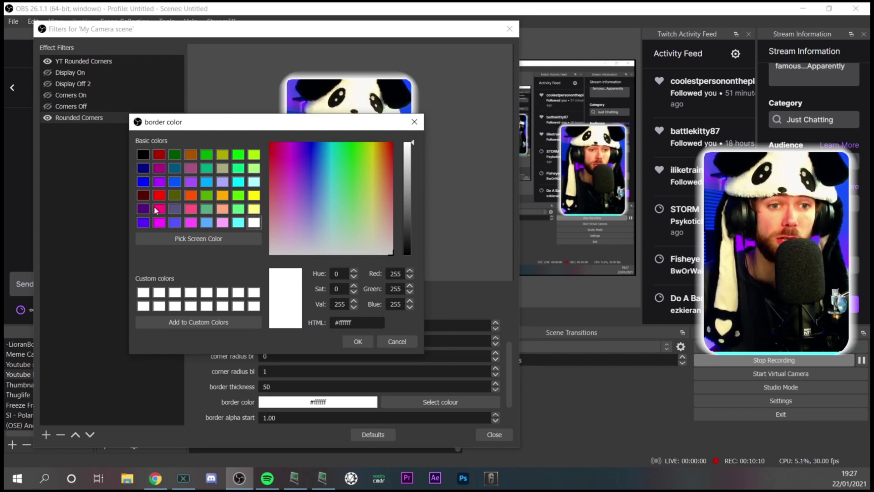
left_click(159, 155)
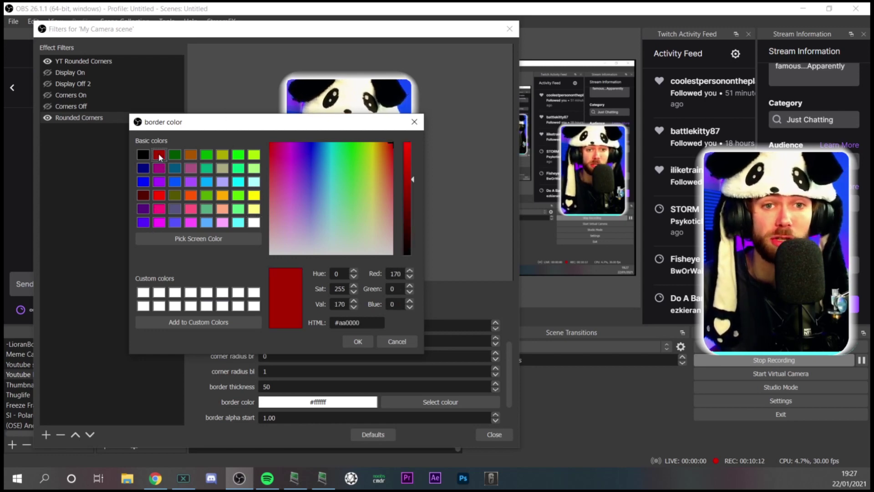
left_click(358, 342)
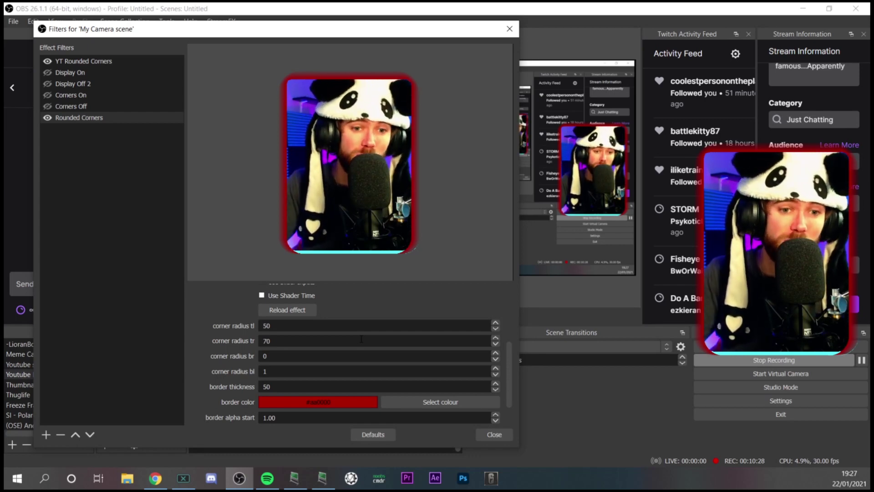
scroll(221, 367, "down", 2)
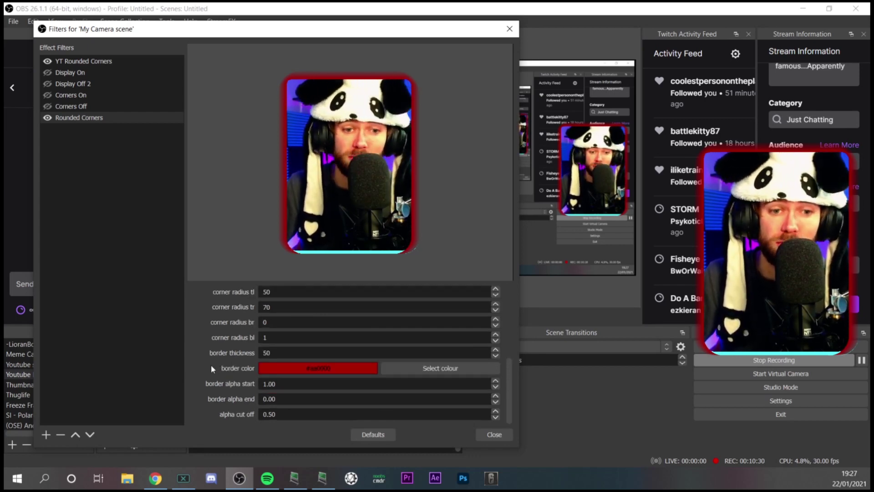
scroll(213, 382, "up", 2)
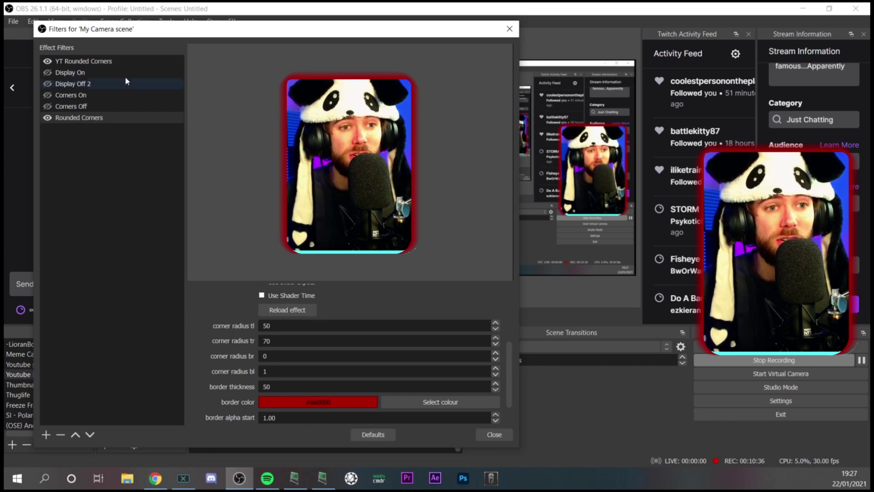
- Close the Filters window for 'My Camera scene'
left_click(494, 435)
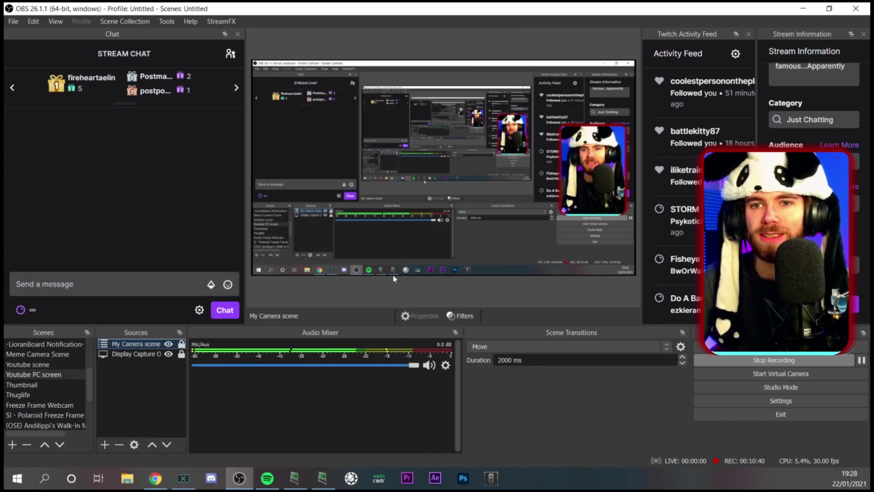